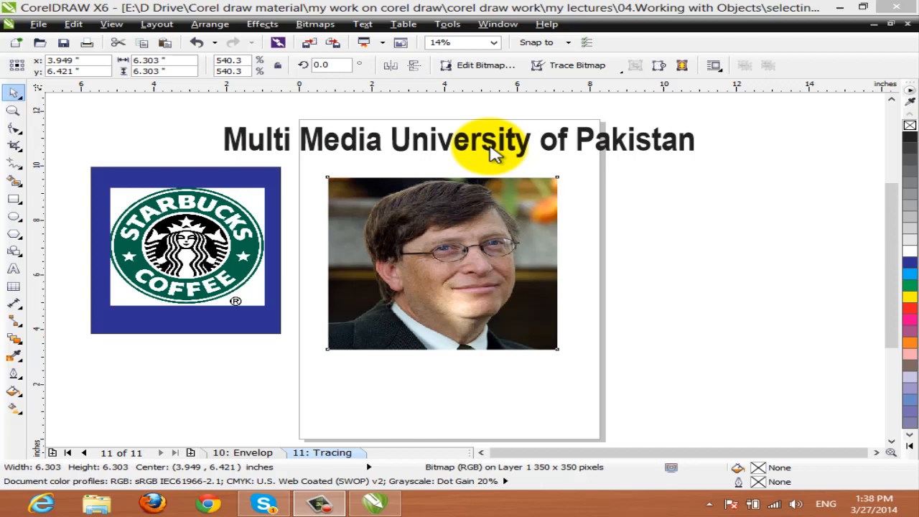
Move the portrait photo slightly up and toward the page's left edge, to about X 3.408 and Y 7.013 inches
{"action": "left_click", "coordinate": [407, 298]}
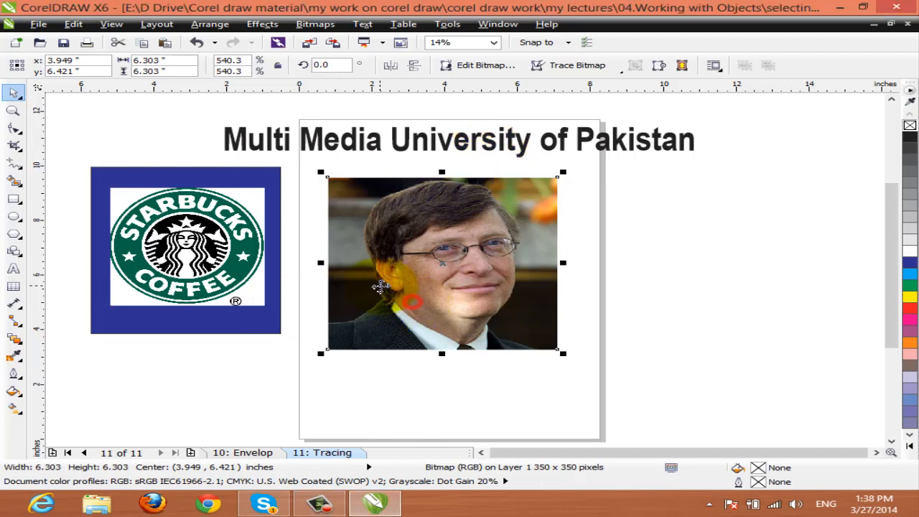
{"action": "left_click_drag", "start_coordinate": [428, 293], "coordinate": [409, 276]}
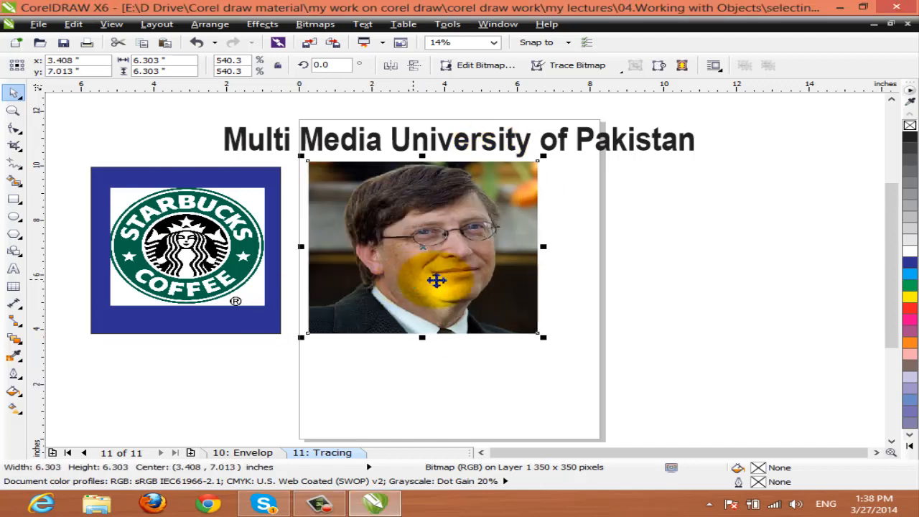
Examine the portrait bitmap's pixels around the eyes and face at high magnification and compare them with the overall picture
{"action": "scroll", "coordinate": [427, 237], "scroll_direction": "up", "scroll_amount": 3}
{"action": "scroll", "coordinate": [426, 226], "scroll_direction": "down", "scroll_amount": 3}
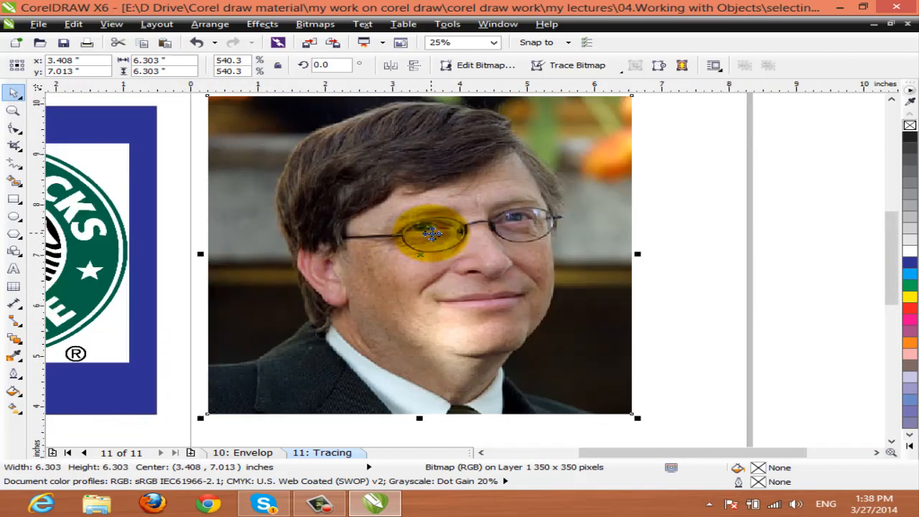
{"action": "scroll", "coordinate": [431, 232], "scroll_direction": "up", "scroll_amount": 1}
{"action": "scroll", "coordinate": [430, 232], "scroll_direction": "up", "scroll_amount": 6}
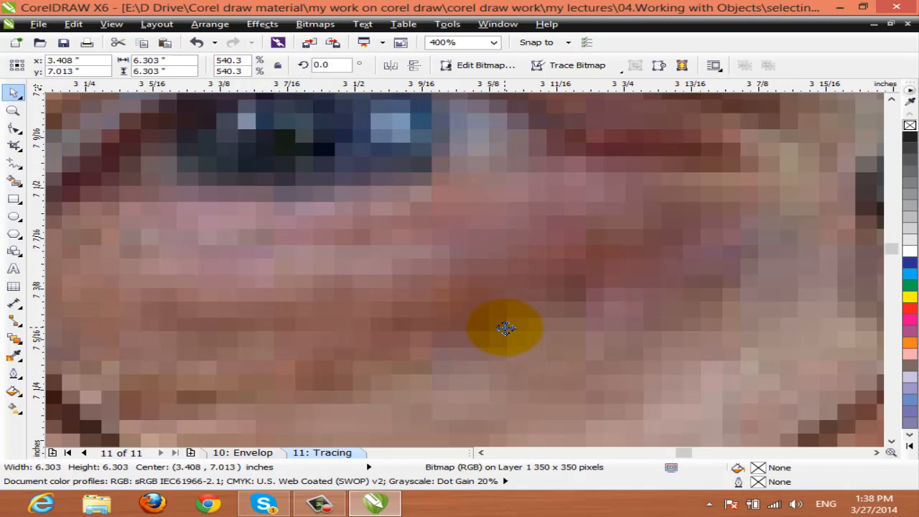
{"action": "scroll", "coordinate": [505, 328], "scroll_direction": "down", "scroll_amount": 4}
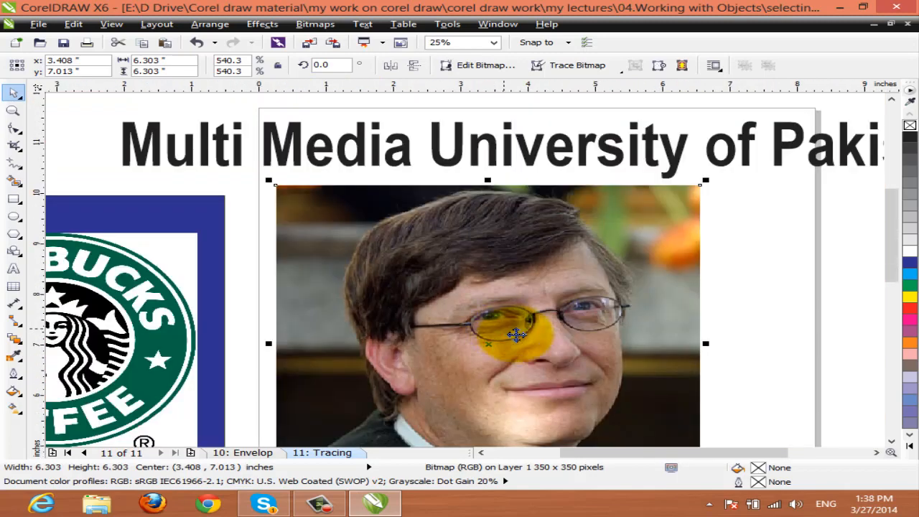
{"action": "left_click_drag", "start_coordinate": [516, 334], "coordinate": [569, 352]}
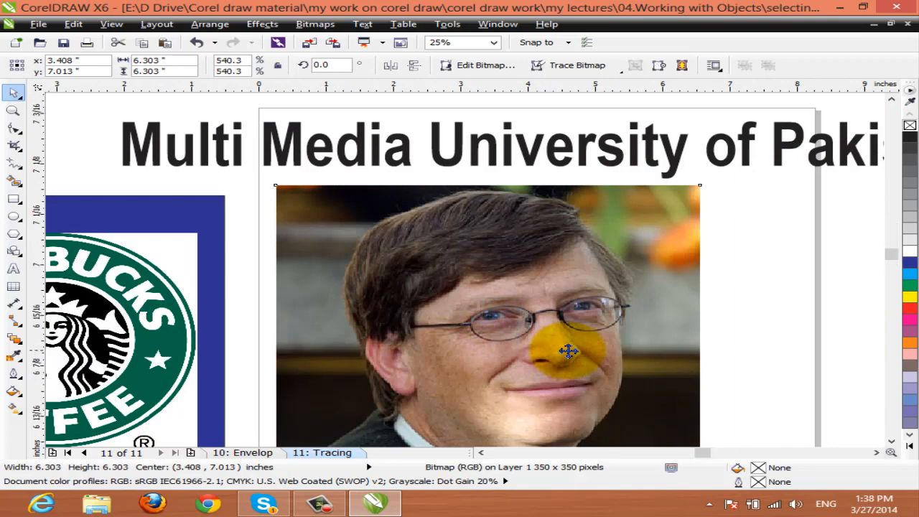
{"action": "scroll", "coordinate": [569, 352], "scroll_direction": "up", "scroll_amount": 6}
{"action": "scroll", "coordinate": [568, 352], "scroll_direction": "down", "scroll_amount": 6}
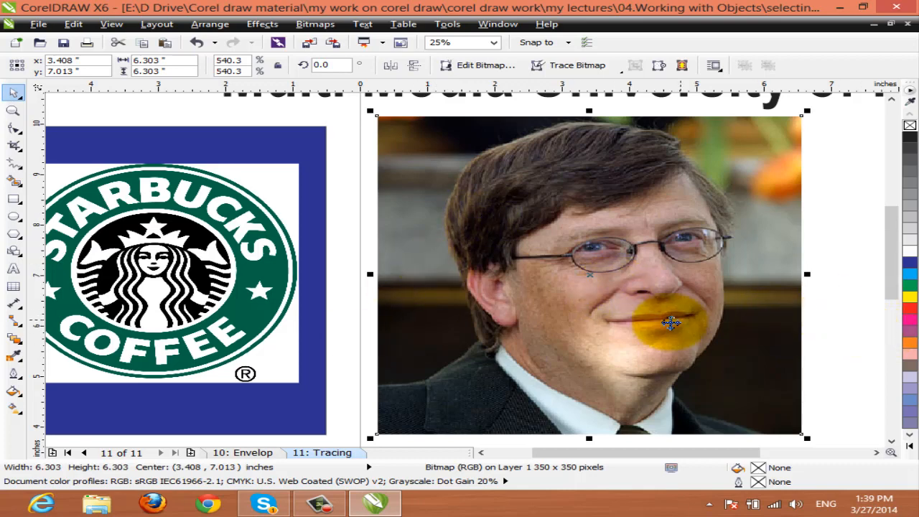
{"action": "left_click_drag", "start_coordinate": [646, 322], "coordinate": [423, 324]}
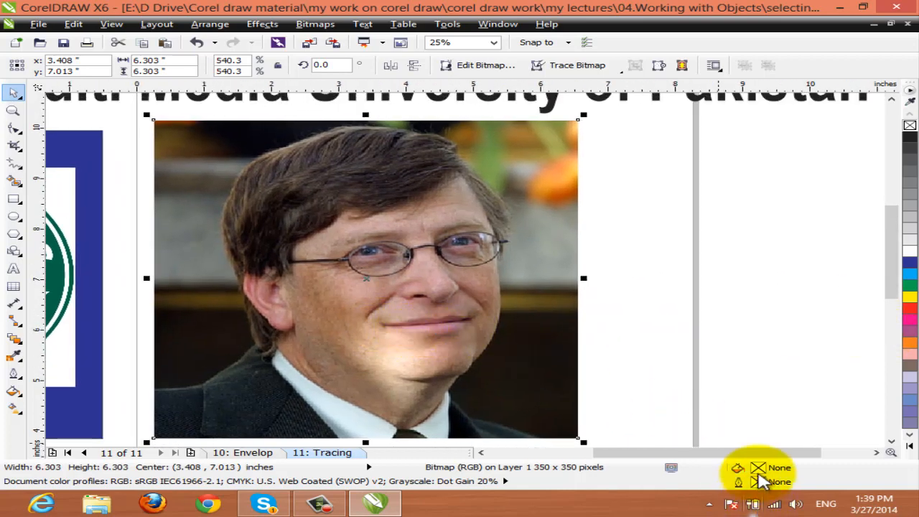
{"action": "scroll", "coordinate": [447, 305], "scroll_direction": "down", "scroll_amount": 3}
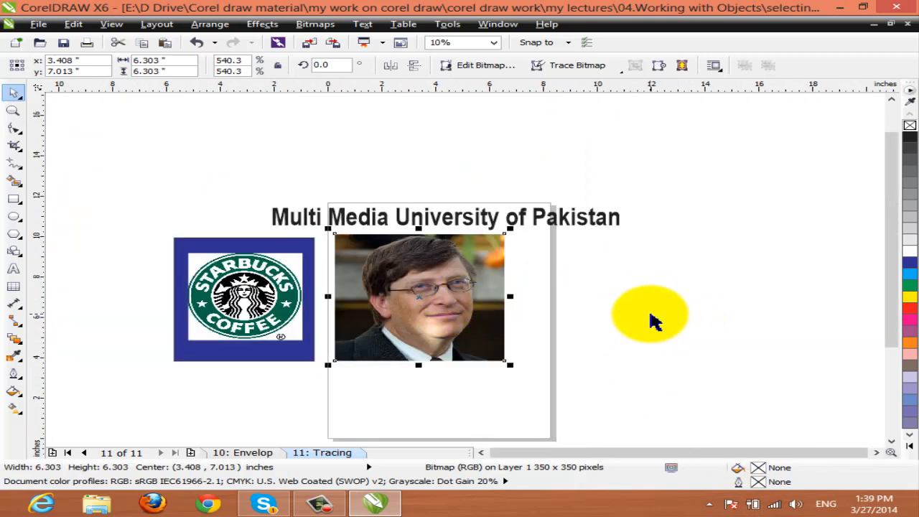
Quick Trace the portrait bitmap and place the traced group beside the original photo, at about X 10.001 and Y 6.96 inches
{"action": "left_click", "coordinate": [319, 26]}
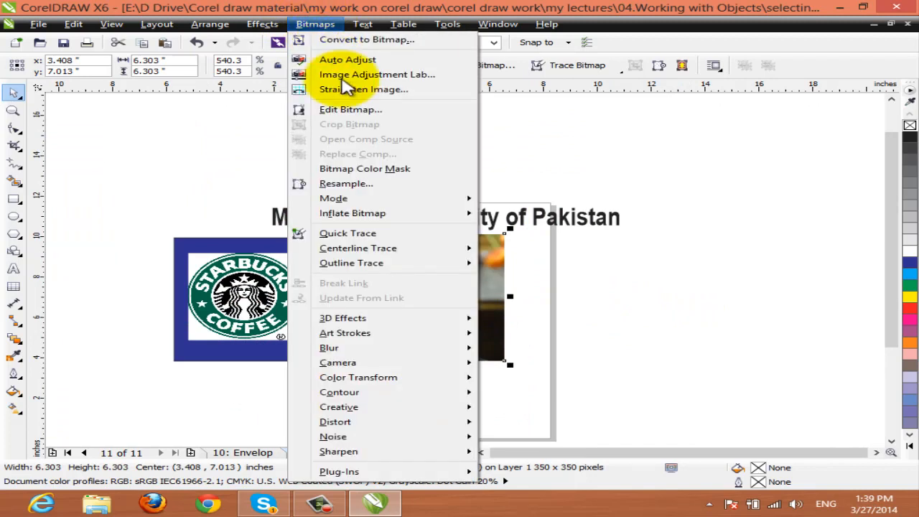
{"action": "left_click", "coordinate": [394, 235]}
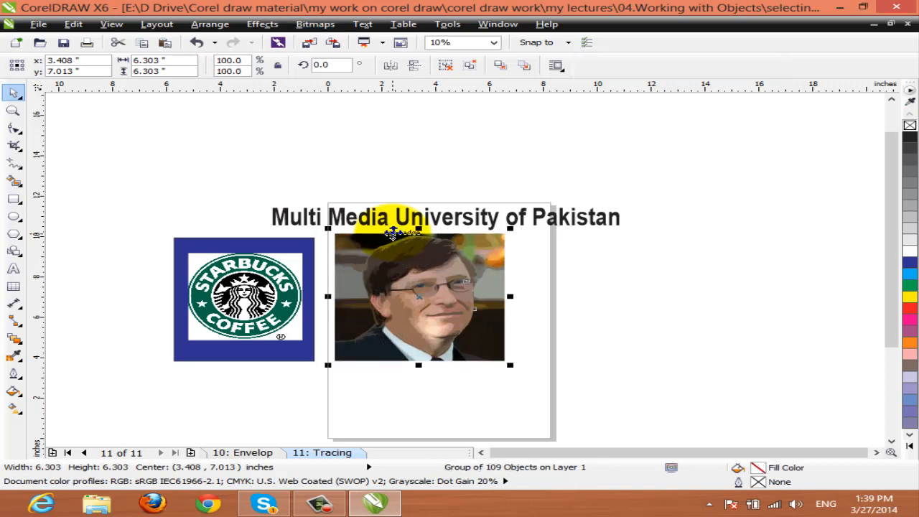
{"action": "left_click", "coordinate": [624, 375]}
{"action": "left_click", "coordinate": [424, 296]}
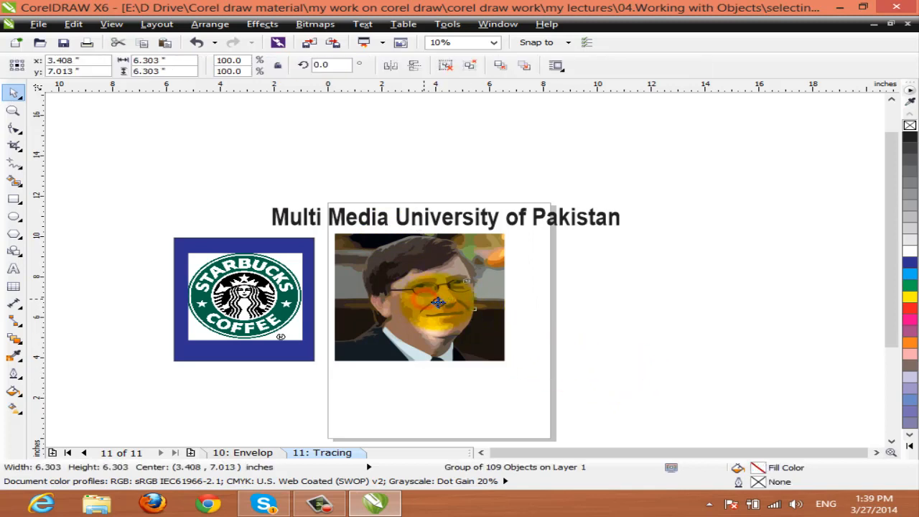
{"action": "mouse_move", "coordinate": [424, 296]}
{"action": "left_mouse_down"}
{"action": "mouse_move", "coordinate": [675, 309]}
{"action": "mouse_move", "coordinate": [598, 300]}
{"action": "left_mouse_up"}
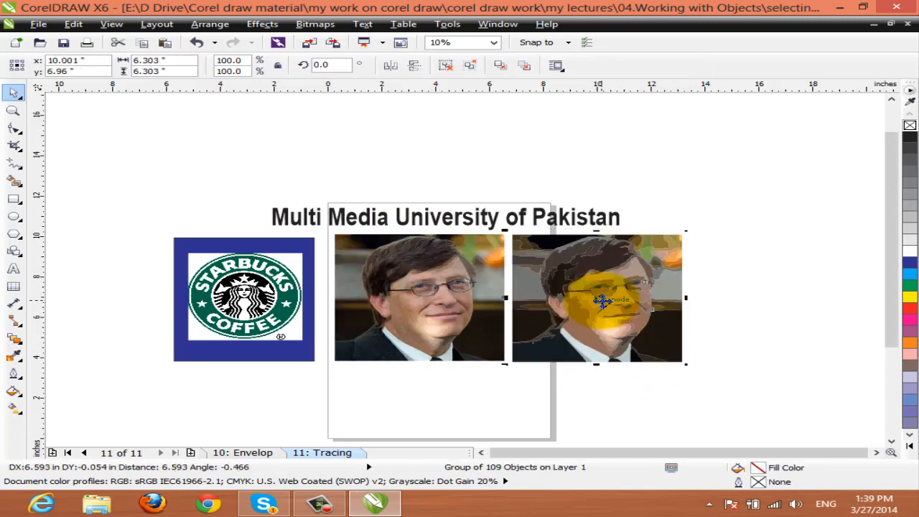
Compare the traced portrait with the original photo and ungroup all of the trace's objects
{"action": "key", "text": "z"}
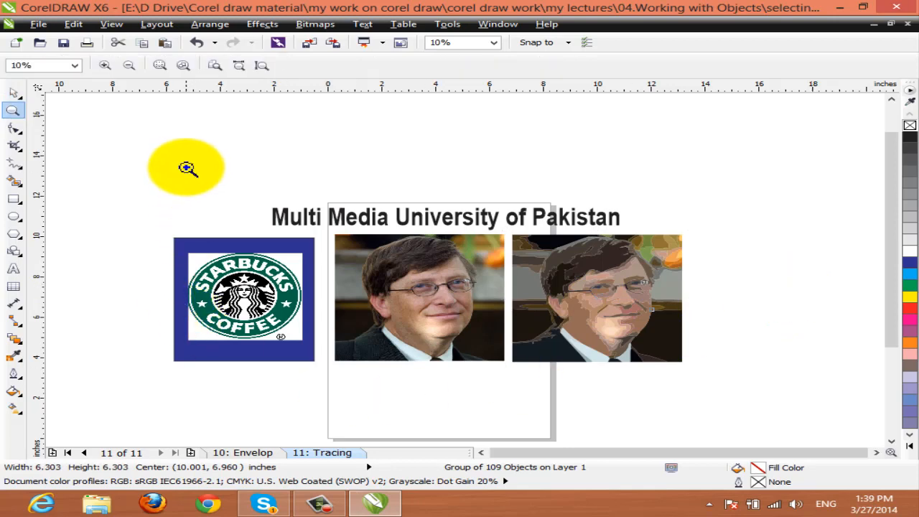
{"action": "left_click_drag", "start_coordinate": [201, 199], "coordinate": [718, 374]}
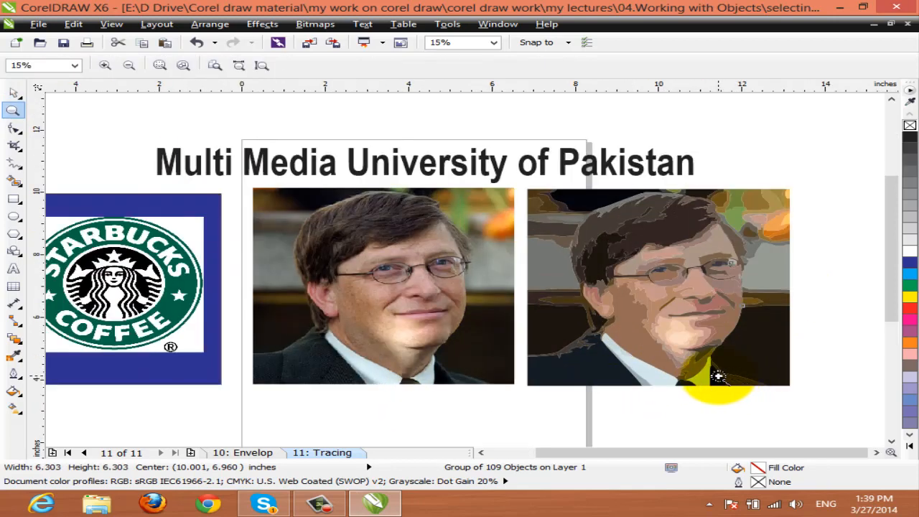
{"action": "key", "text": "space"}
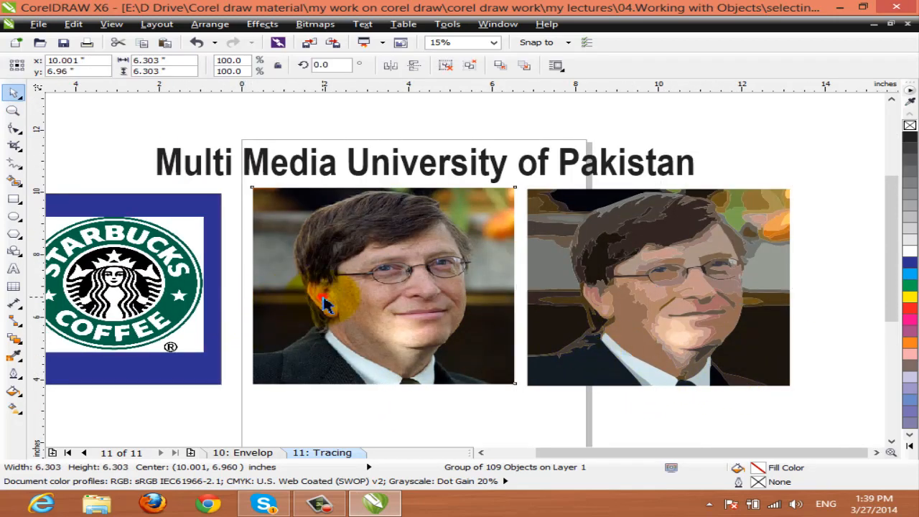
{"action": "left_click", "coordinate": [325, 296]}
{"action": "left_click", "coordinate": [736, 327]}
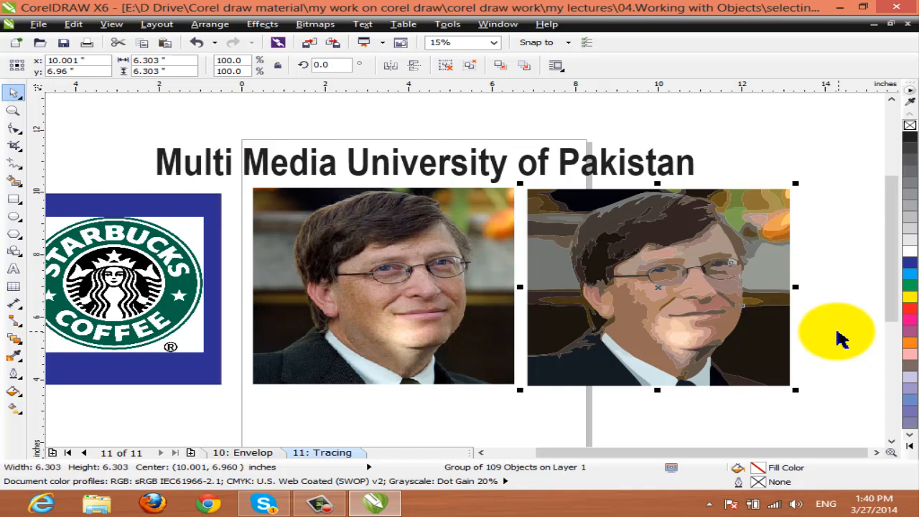
{"action": "right_click", "coordinate": [673, 338]}
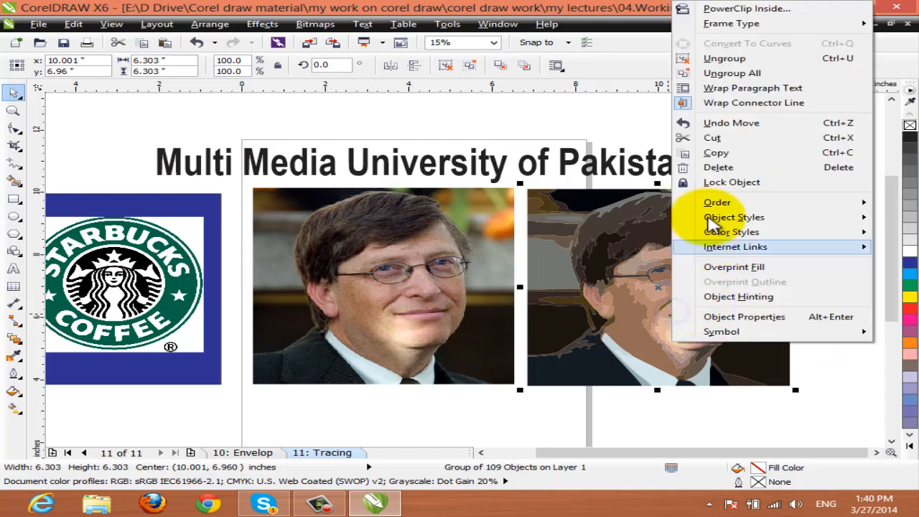
{"action": "left_click", "coordinate": [766, 75]}
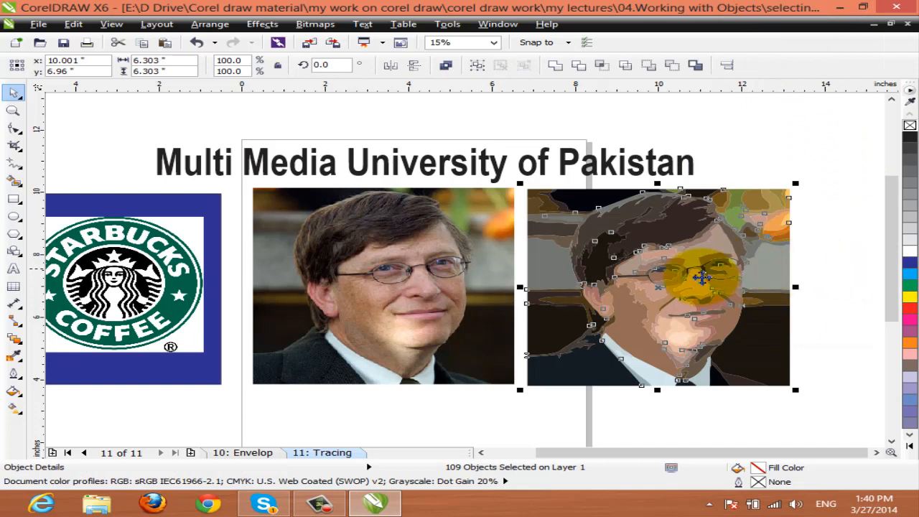
{"action": "left_click", "coordinate": [826, 242]}
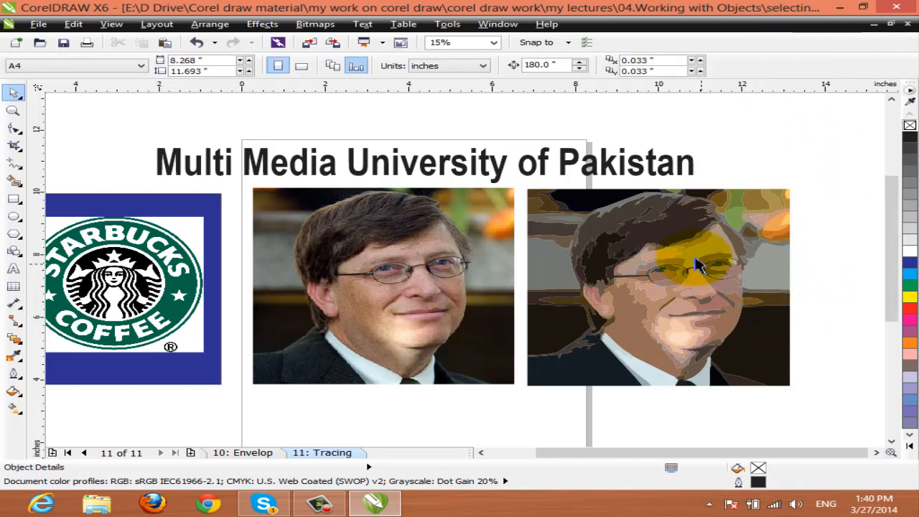
Pull several hair, face and neck curves of the ungrouped trace away from the portrait to separate its vector pieces
{"action": "left_click", "coordinate": [693, 241]}
{"action": "left_click_drag", "start_coordinate": [687, 223], "coordinate": [692, 210]}
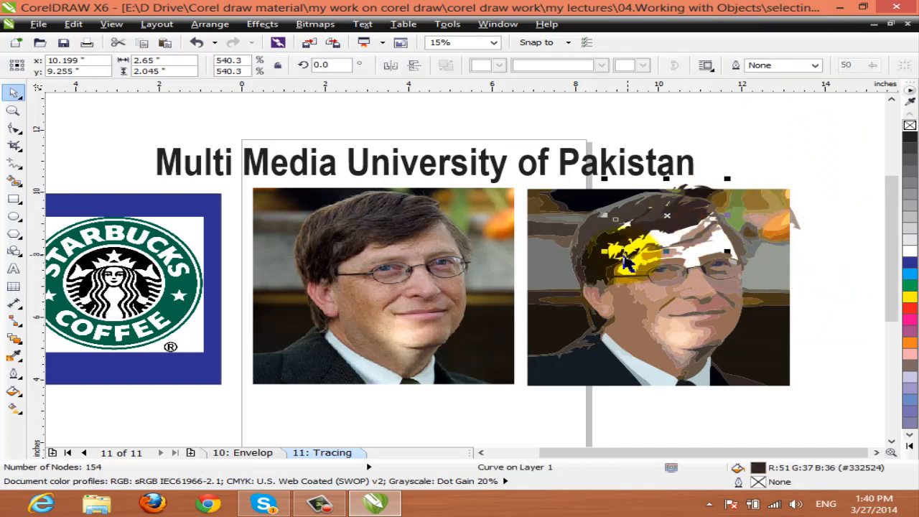
{"action": "left_click_drag", "start_coordinate": [612, 258], "coordinate": [576, 272]}
{"action": "left_click_drag", "start_coordinate": [637, 292], "coordinate": [609, 358]}
{"action": "left_click_drag", "start_coordinate": [713, 323], "coordinate": [722, 360]}
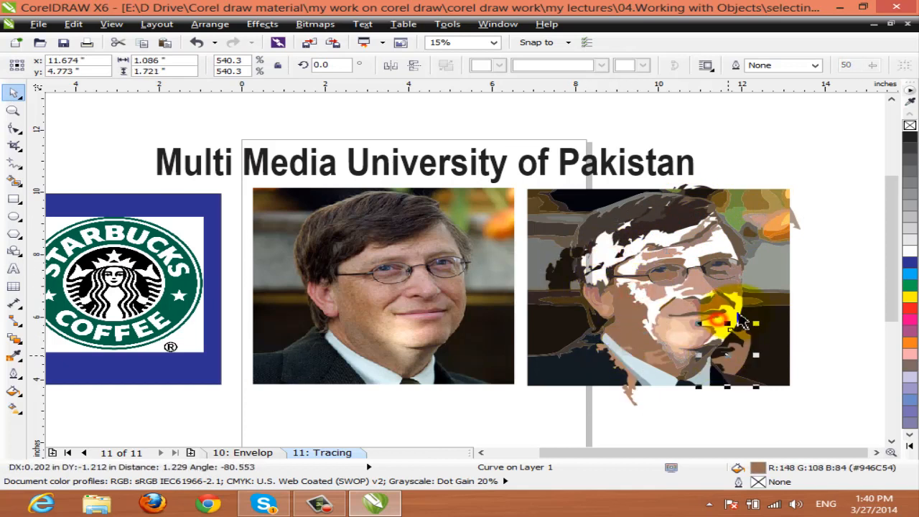
{"action": "left_click_drag", "start_coordinate": [739, 273], "coordinate": [779, 310]}
{"action": "left_click_drag", "start_coordinate": [620, 310], "coordinate": [575, 348]}
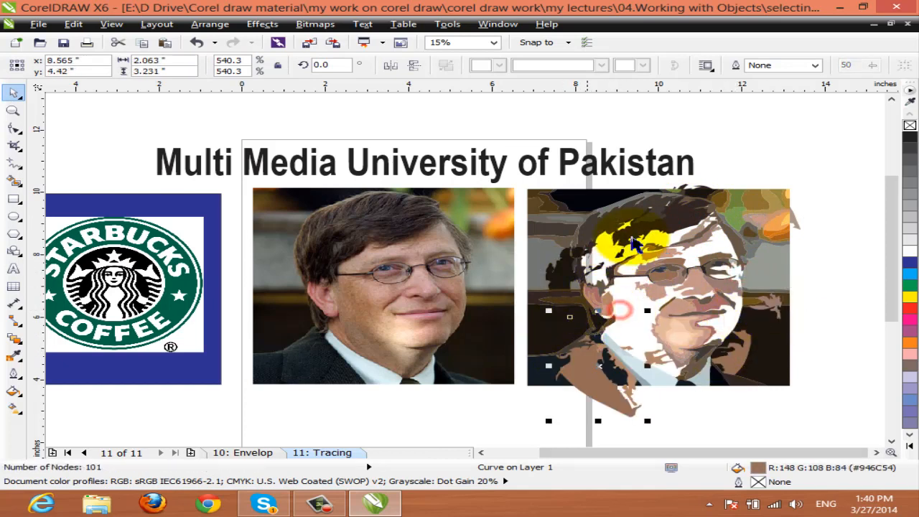
{"action": "left_click_drag", "start_coordinate": [672, 206], "coordinate": [693, 172]}
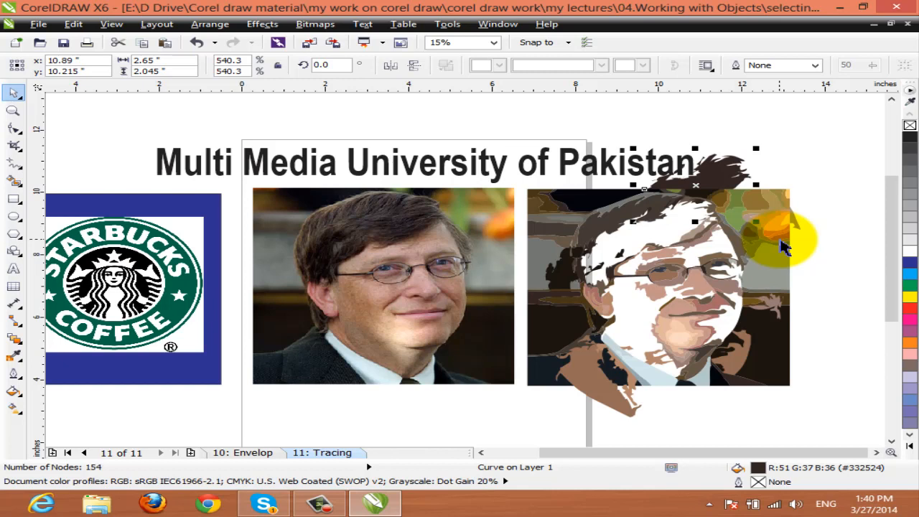
Undo the last moves of the traced pieces and delete the entire traced portrait beside the original photo
{"action": "key", "text": "ctrl+z"}
{"action": "key", "text": "ctrl+z"}
{"action": "key", "text": "ctrl+z"}
{"action": "key", "text": "ctrl+z"}
{"action": "key", "text": "ctrl+z"}
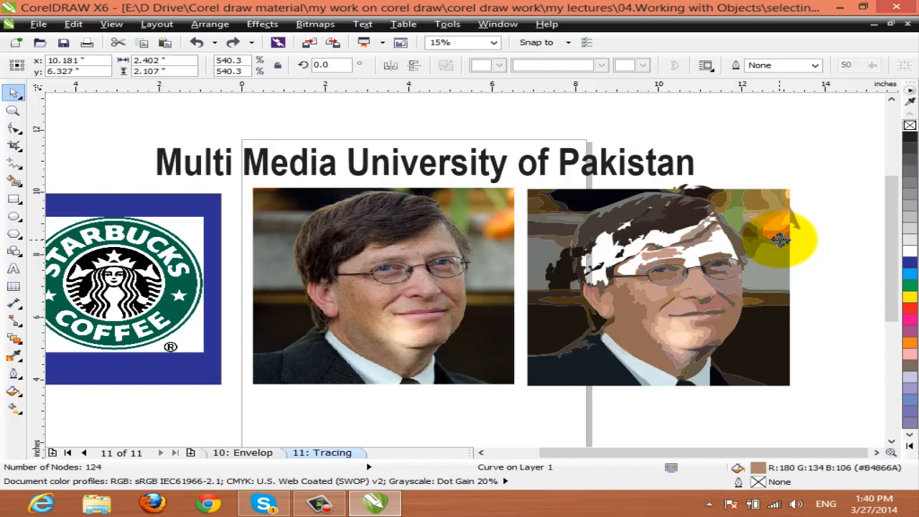
{"action": "key", "text": "ctrl+z"}
{"action": "mouse_move", "coordinate": [824, 174]}
{"action": "left_mouse_down"}
{"action": "mouse_move", "coordinate": [511, 403]}
{"action": "mouse_move", "coordinate": [493, 410]}
{"action": "mouse_move", "coordinate": [488, 400]}
{"action": "left_mouse_up"}
{"action": "key", "text": "Delete"}
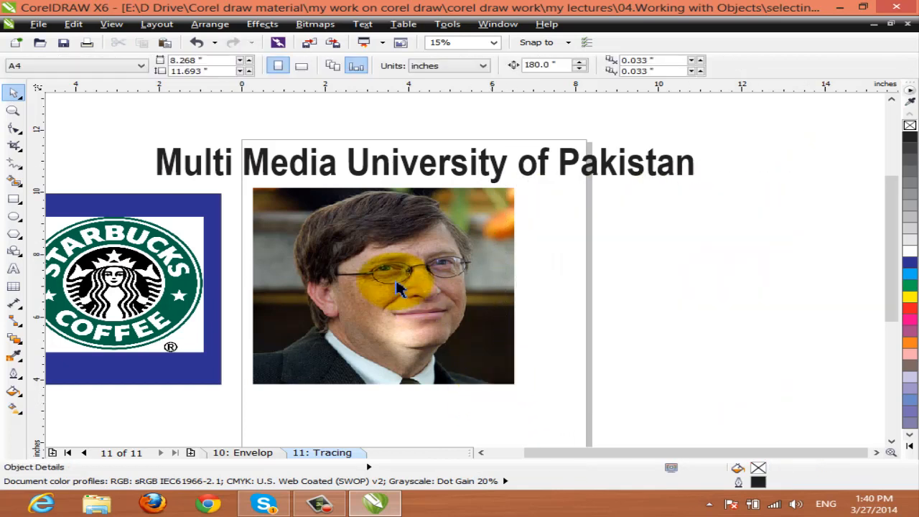
Select the Starbucks logo bitmap on the blue rectangle and examine the edges of its artwork up close and as a whole
{"action": "left_click", "coordinate": [391, 280]}
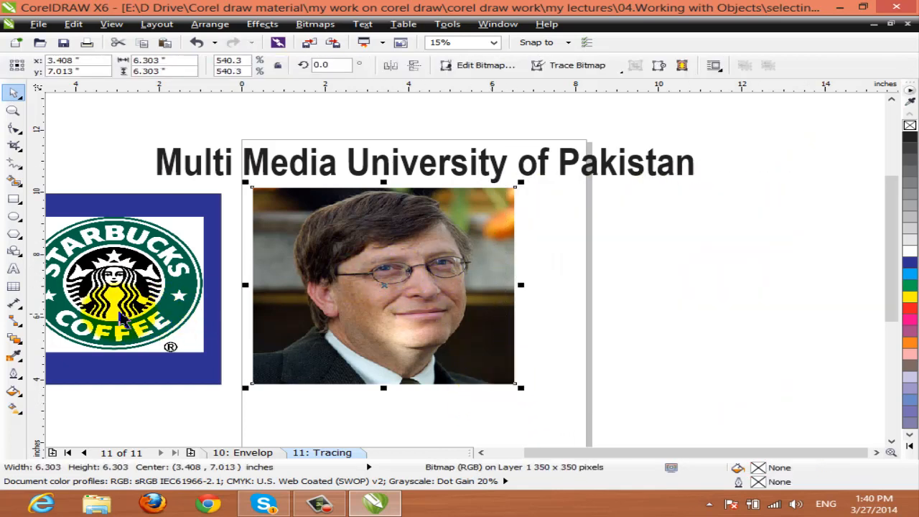
{"action": "left_click", "coordinate": [117, 297]}
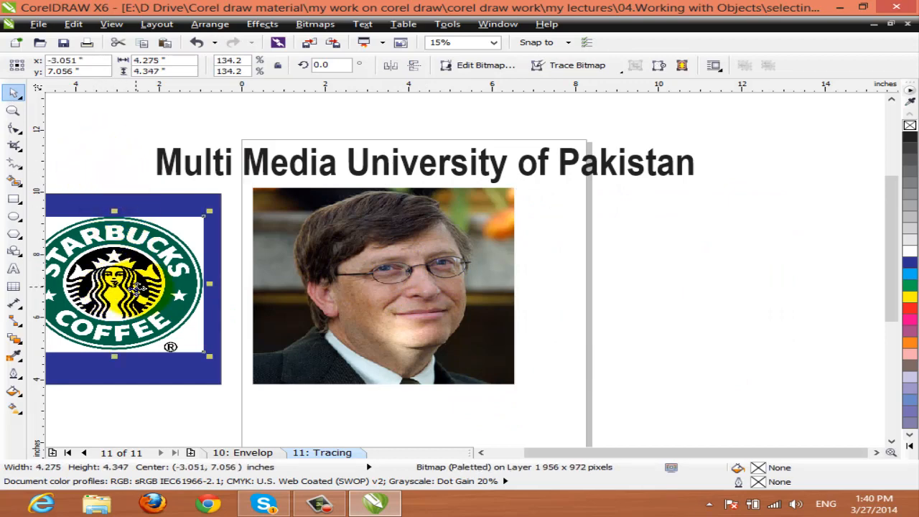
{"action": "left_click_drag", "start_coordinate": [133, 289], "coordinate": [396, 286]}
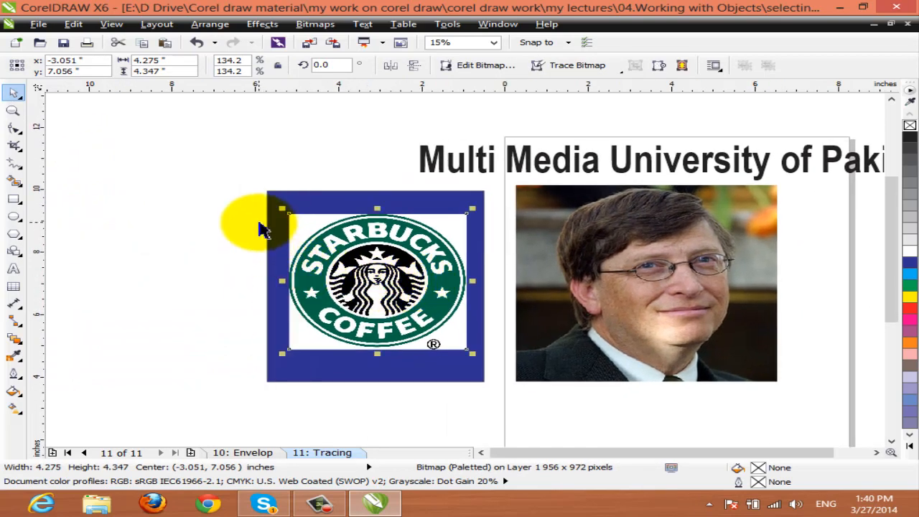
{"action": "key", "text": "z"}
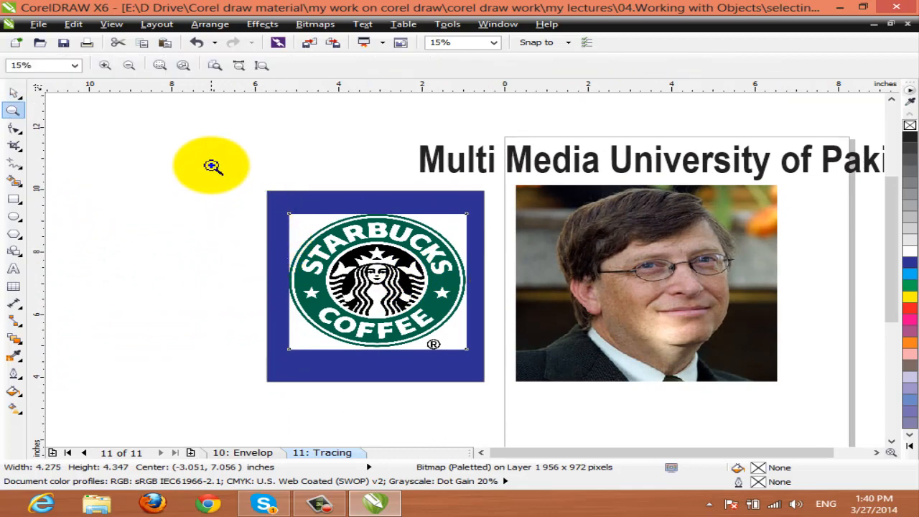
{"action": "left_click_drag", "start_coordinate": [211, 164], "coordinate": [538, 421]}
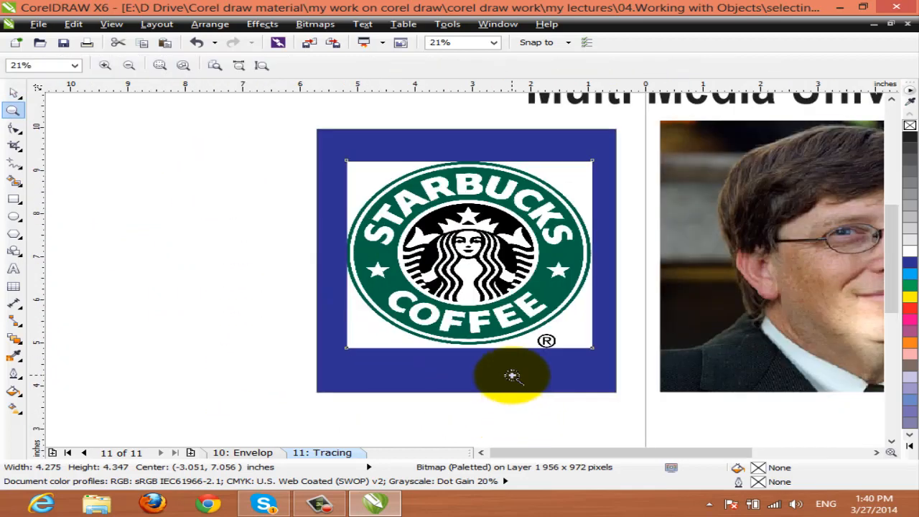
{"action": "left_click", "coordinate": [14, 92]}
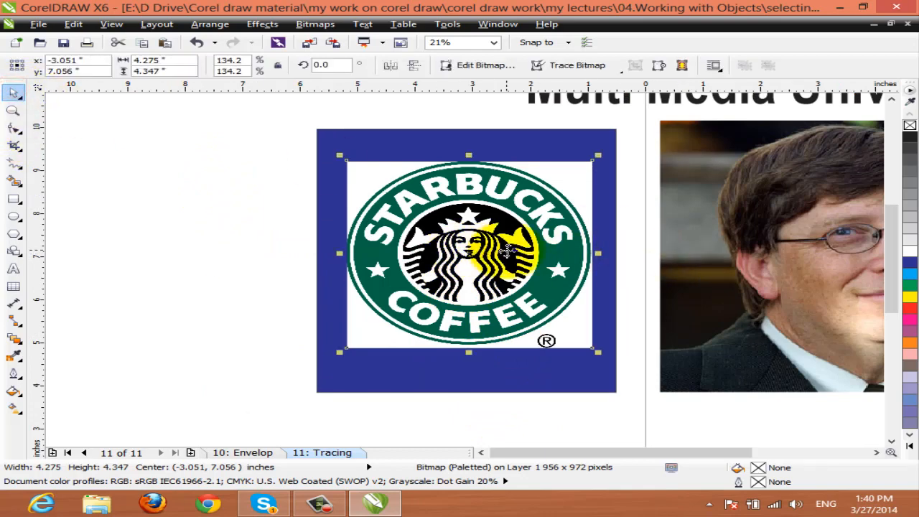
{"action": "scroll", "coordinate": [507, 251], "scroll_direction": "up", "scroll_amount": 5}
{"action": "scroll", "coordinate": [507, 251], "scroll_direction": "down", "scroll_amount": 1}
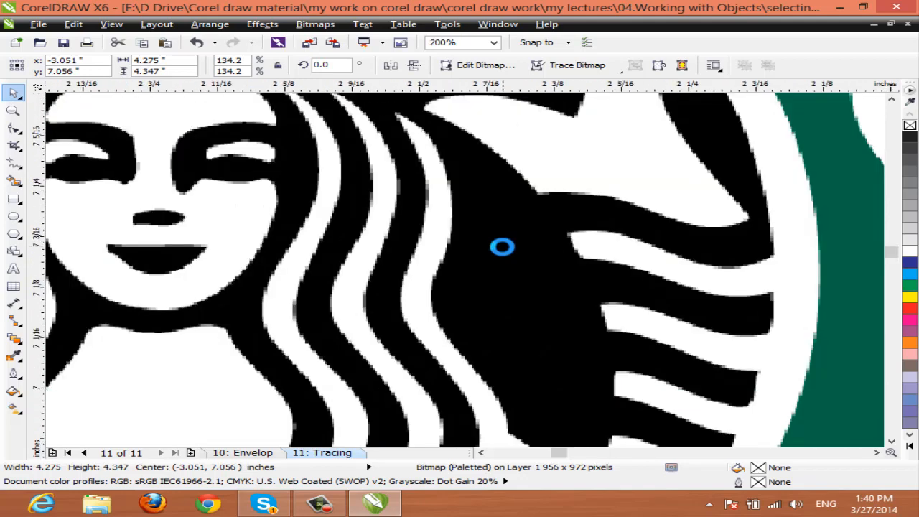
{"action": "scroll", "coordinate": [507, 250], "scroll_direction": "down", "scroll_amount": 4}
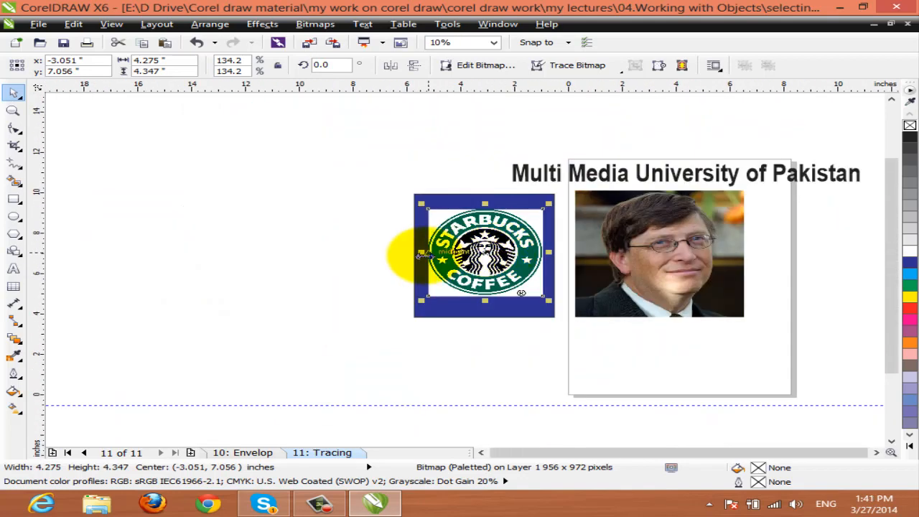
{"action": "key", "text": "z"}
{"action": "left_click_drag", "start_coordinate": [376, 172], "coordinate": [616, 341]}
{"action": "left_click_drag", "start_coordinate": [278, 128], "coordinate": [637, 387]}
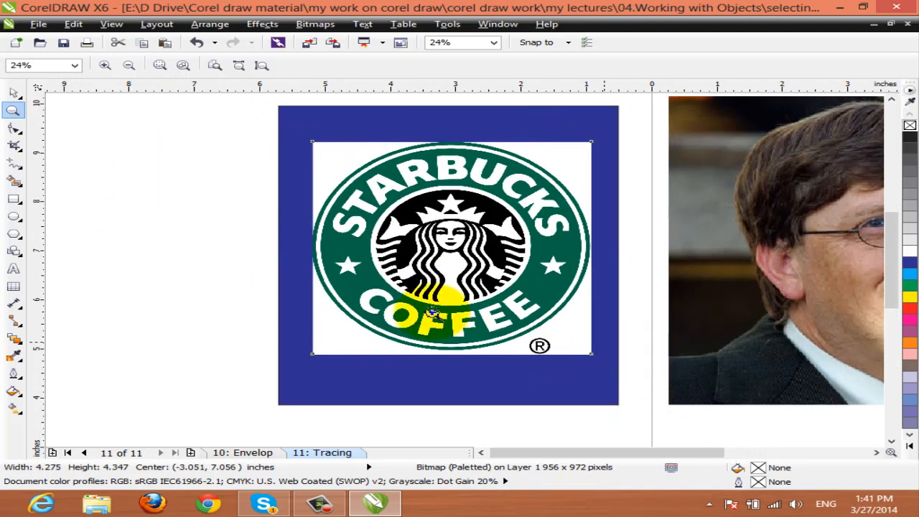
Shrink the blue rectangle behind the Starbucks logo to a small square and place it below and left of the logo
{"action": "left_click", "coordinate": [12, 93]}
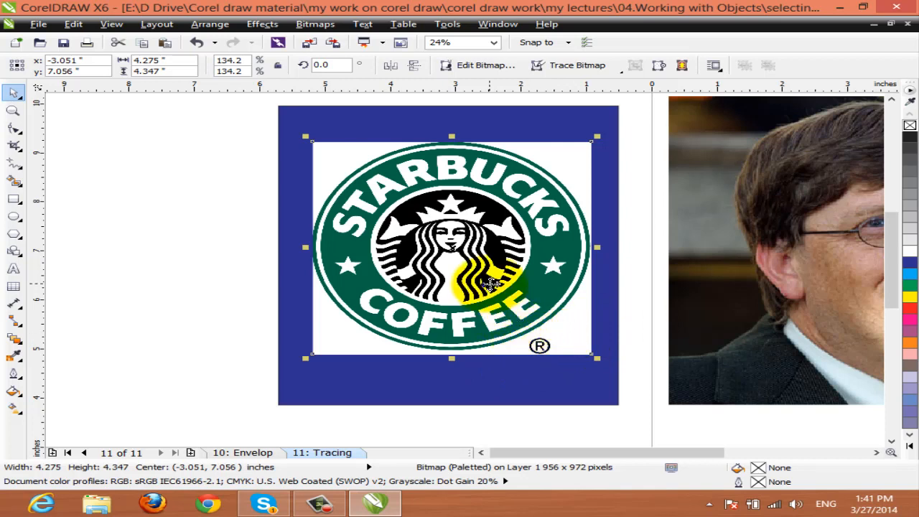
{"action": "left_click", "coordinate": [479, 387]}
{"action": "left_click", "coordinate": [476, 382]}
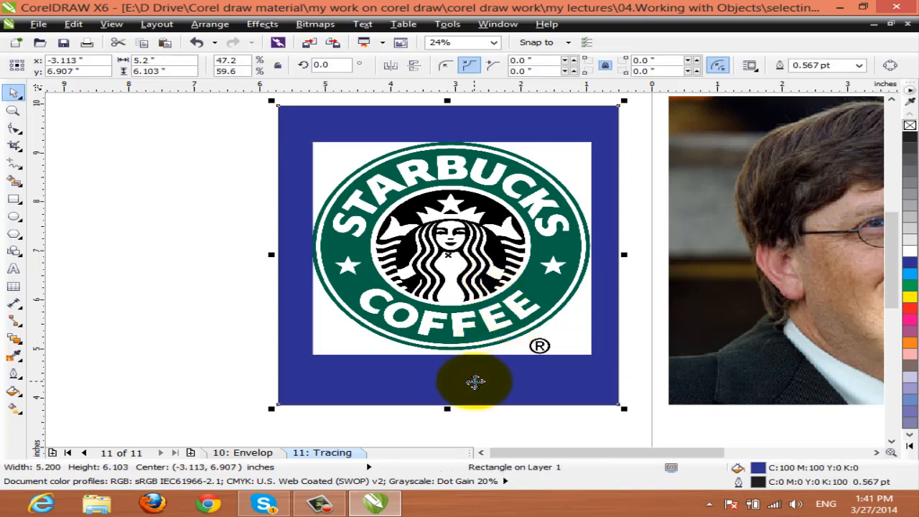
{"action": "mouse_move", "coordinate": [475, 382]}
{"action": "left_mouse_down"}
{"action": "mouse_move", "coordinate": [257, 402]}
{"action": "mouse_move", "coordinate": [466, 372]}
{"action": "left_mouse_up"}
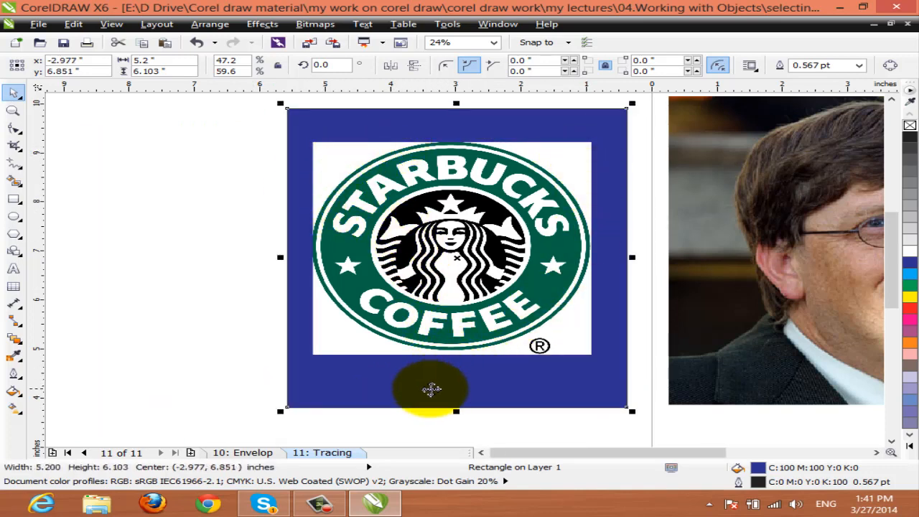
{"action": "left_click_drag", "start_coordinate": [436, 381], "coordinate": [304, 406]}
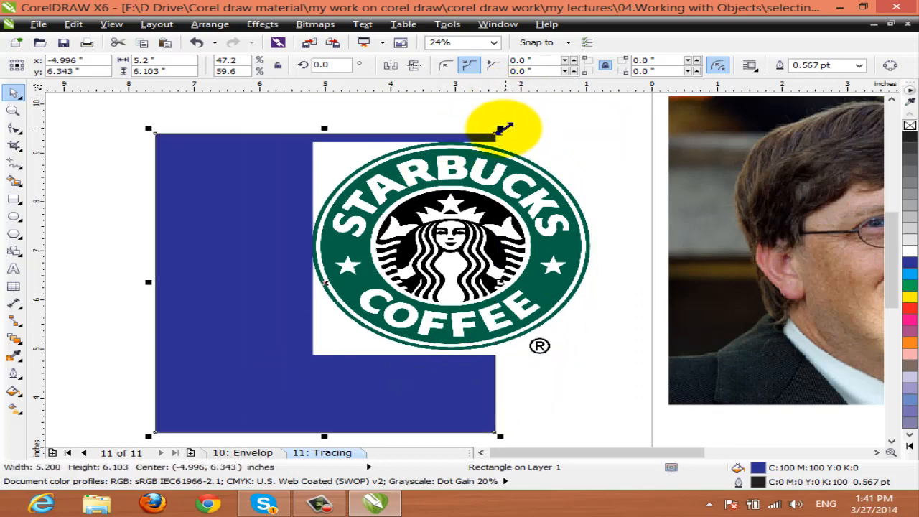
{"action": "left_click_drag", "start_coordinate": [501, 129], "coordinate": [212, 383]}
{"action": "left_click_drag", "start_coordinate": [183, 416], "coordinate": [126, 428]}
Shift the Starbucks logo bitmap about 1 inch to the left and start an Outline Trace of it as a Logo
{"action": "left_click", "coordinate": [451, 235]}
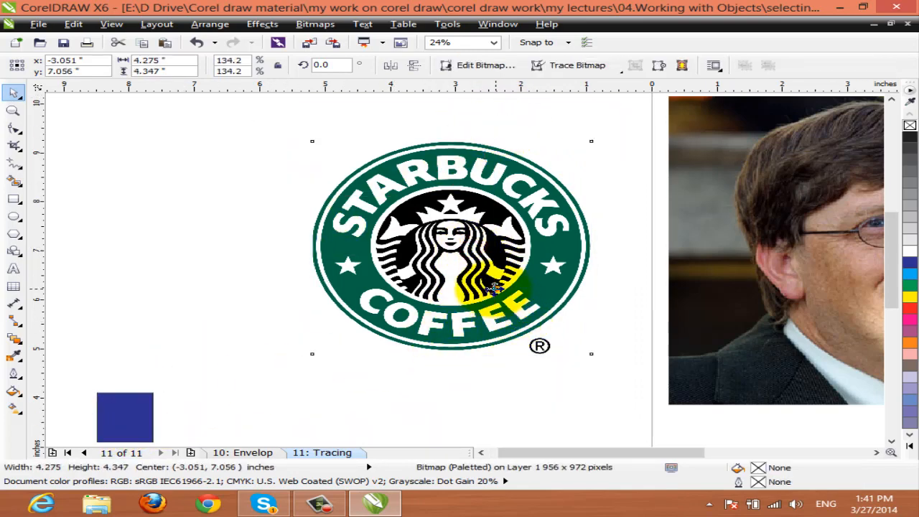
{"action": "left_click_drag", "start_coordinate": [494, 287], "coordinate": [424, 294]}
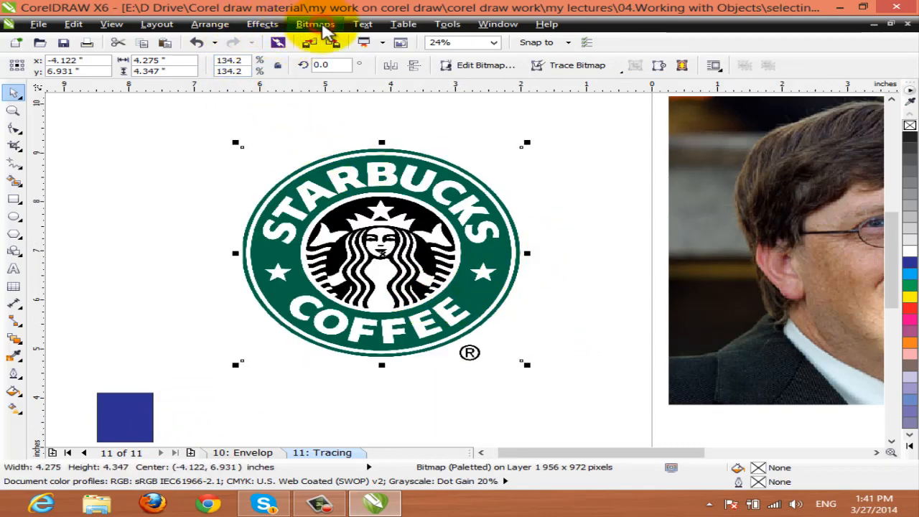
{"action": "left_click", "coordinate": [321, 25]}
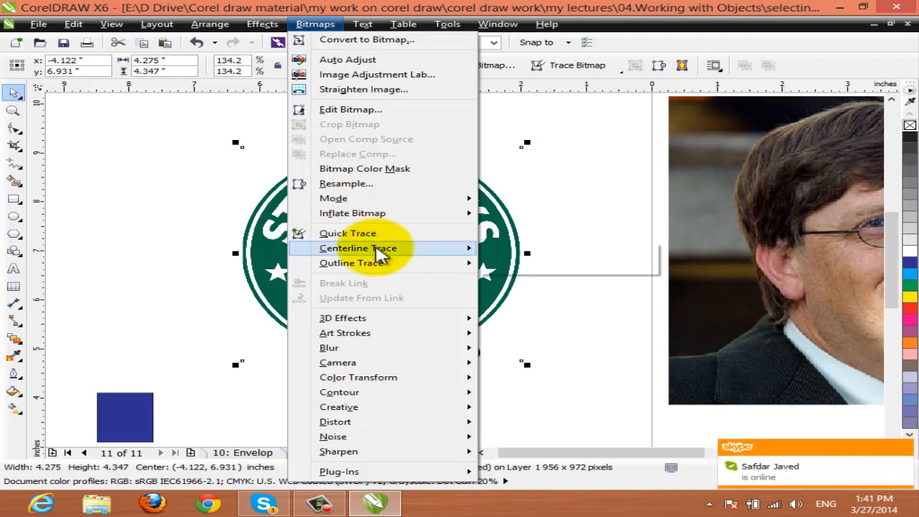
{"action": "mouse_move", "coordinate": [383, 265]}
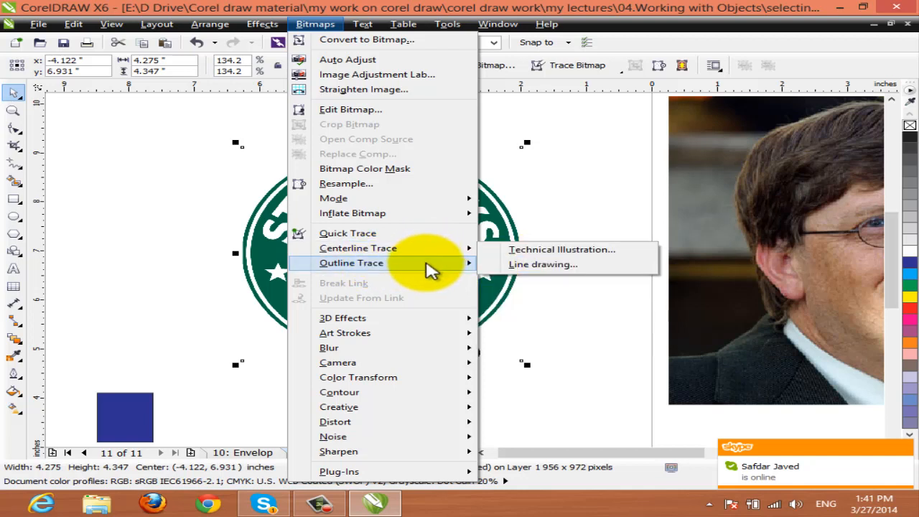
{"action": "mouse_move", "coordinate": [467, 264]}
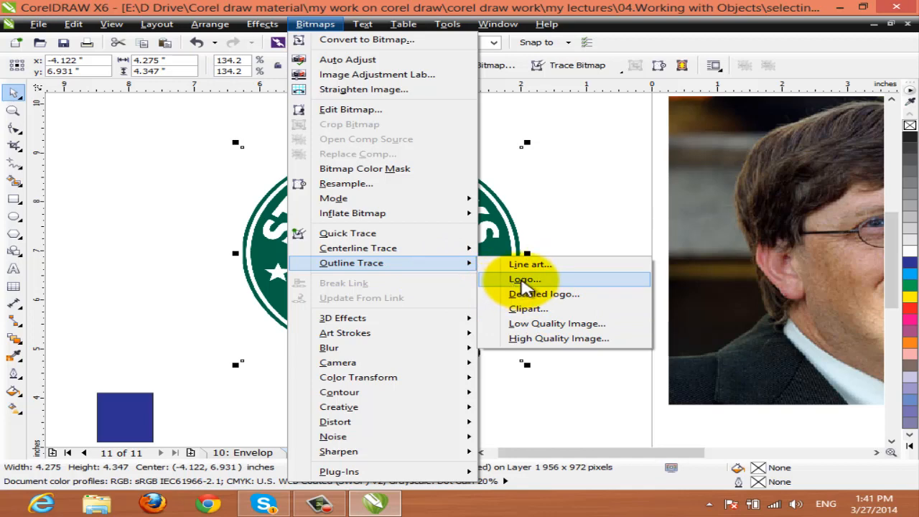
{"action": "left_click", "coordinate": [524, 280]}
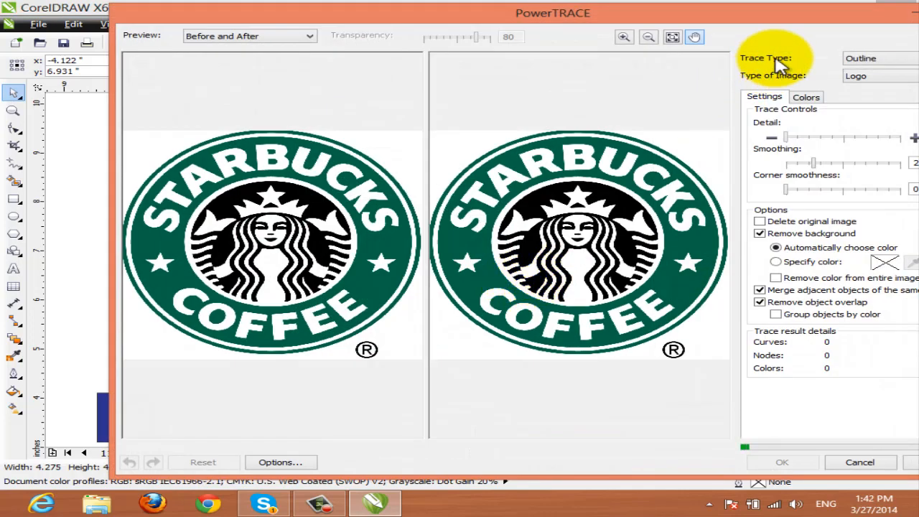
{"action": "left_click_drag", "start_coordinate": [753, 16], "coordinate": [662, 12]}
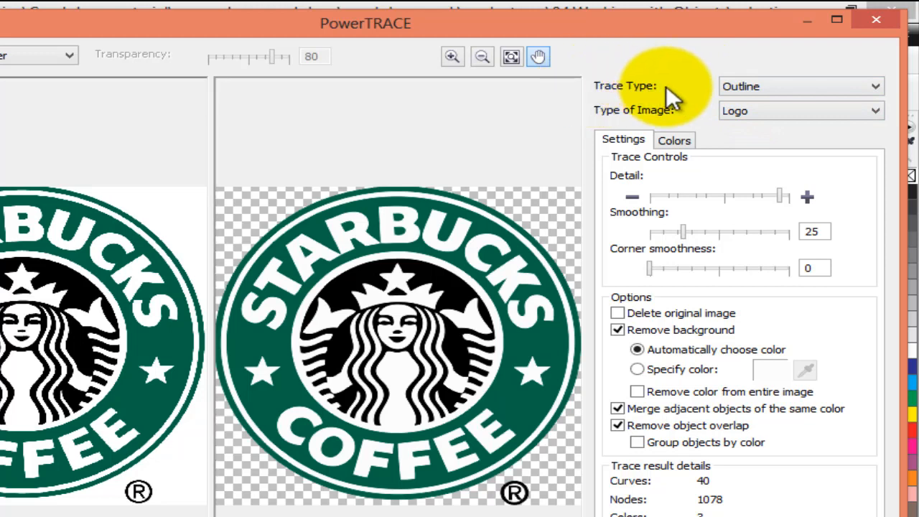
Try the Centerline trace type on the logo, return to Outline and review the available image types
{"action": "left_click", "coordinate": [811, 86]}
{"action": "left_click", "coordinate": [805, 104]}
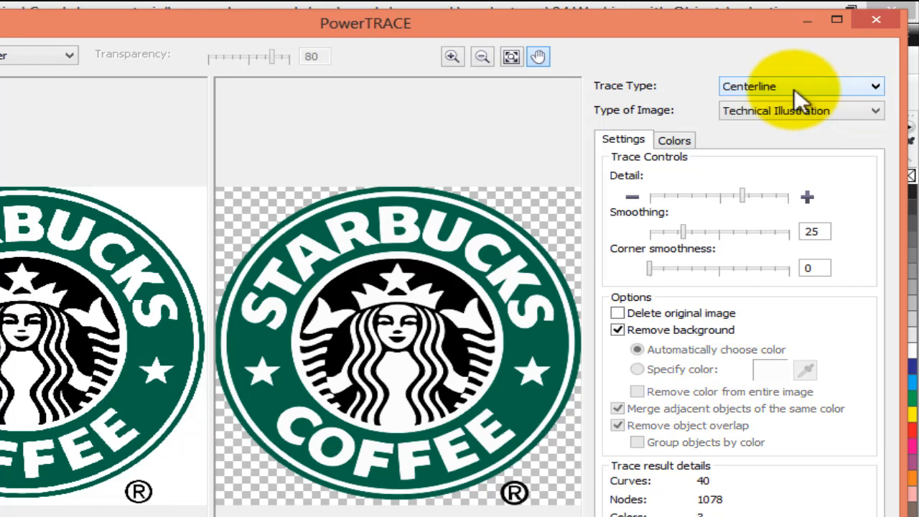
{"action": "left_click", "coordinate": [793, 88]}
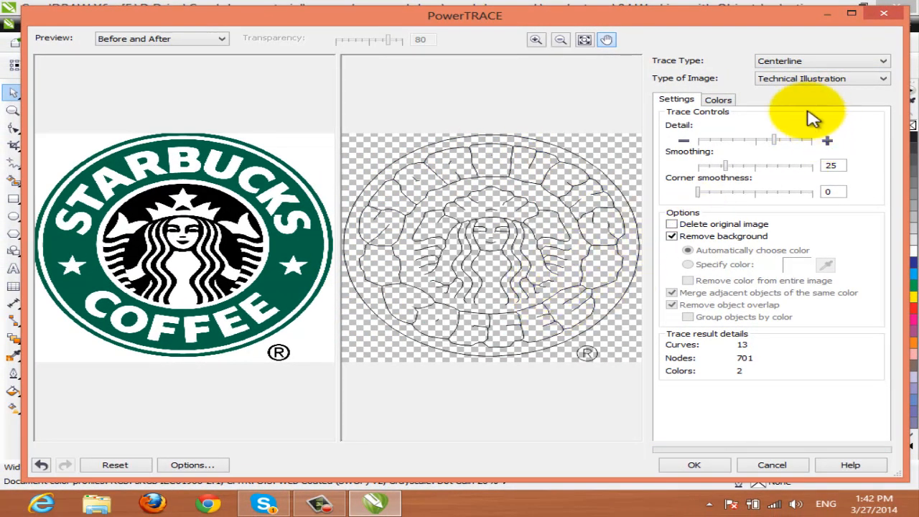
{"action": "left_click", "coordinate": [806, 60]}
{"action": "left_click", "coordinate": [811, 82]}
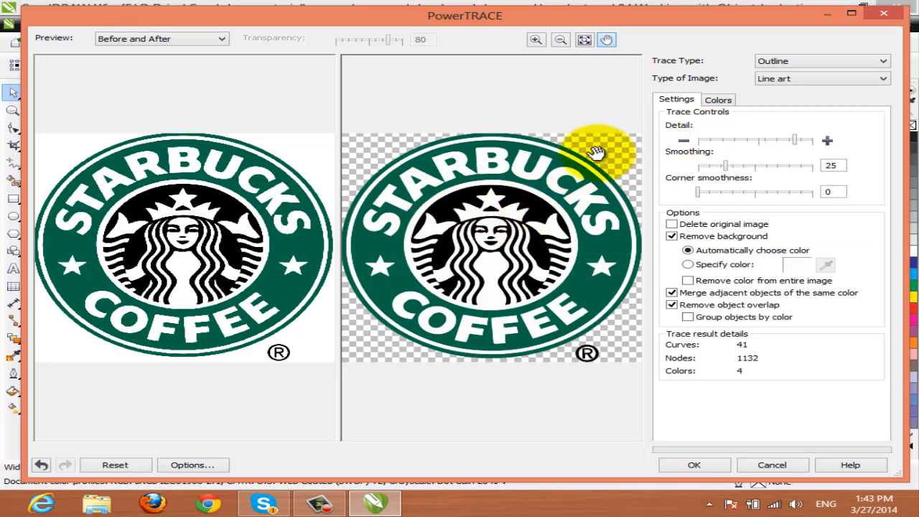
{"action": "left_click", "coordinate": [811, 79]}
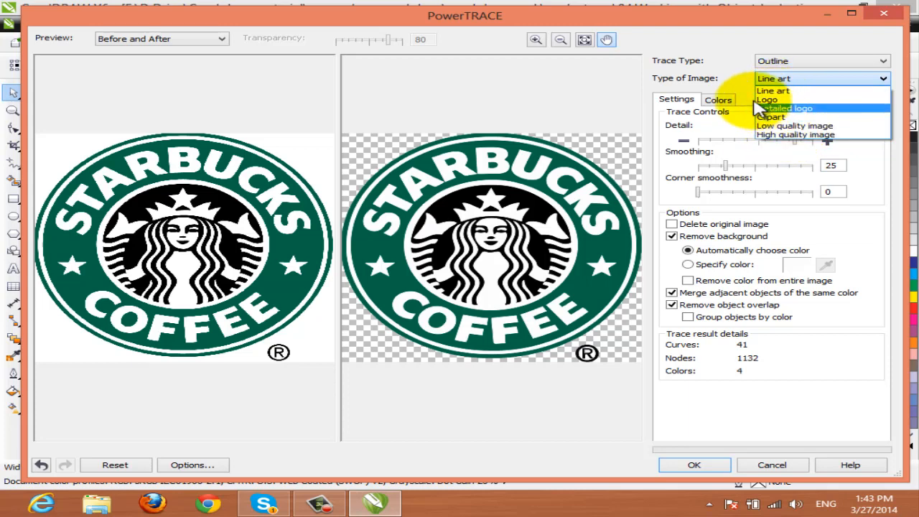
{"action": "left_click", "coordinate": [739, 76]}
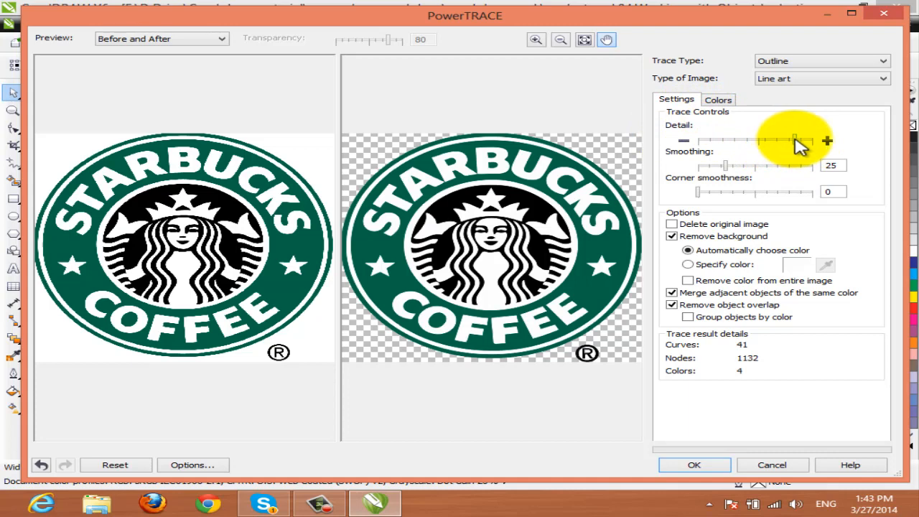
Try the minimum, a medium and the maximum trace detail on the Line art preview of the logo
{"action": "left_click_drag", "start_coordinate": [795, 139], "coordinate": [695, 138]}
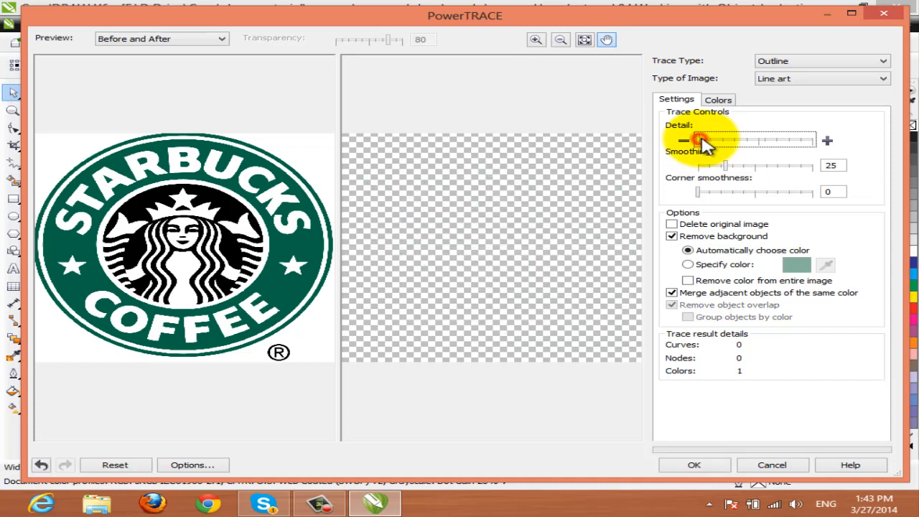
{"action": "left_click_drag", "start_coordinate": [703, 139], "coordinate": [765, 139]}
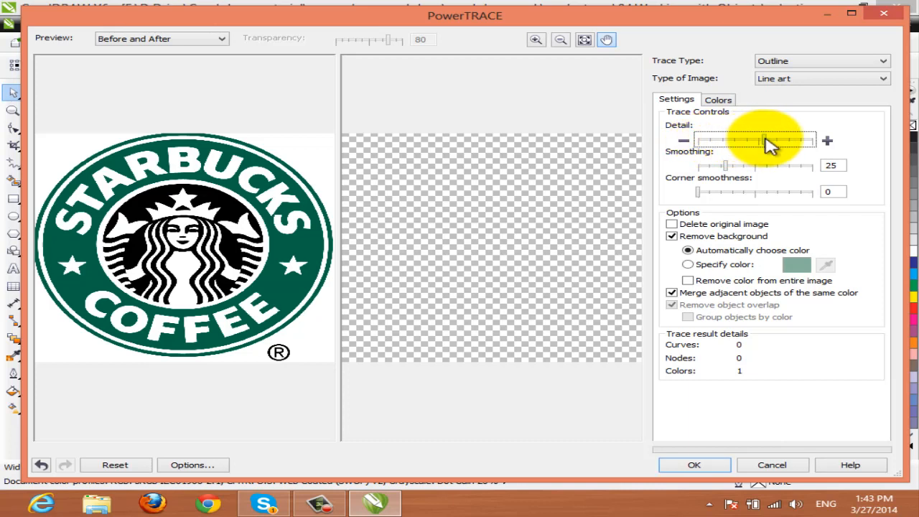
{"action": "left_click", "coordinate": [766, 138]}
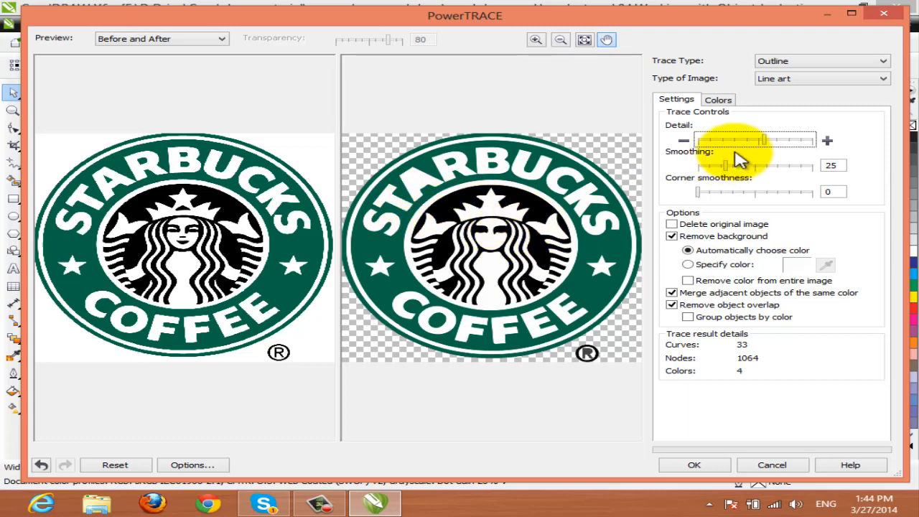
{"action": "left_click_drag", "start_coordinate": [765, 140], "coordinate": [826, 144]}
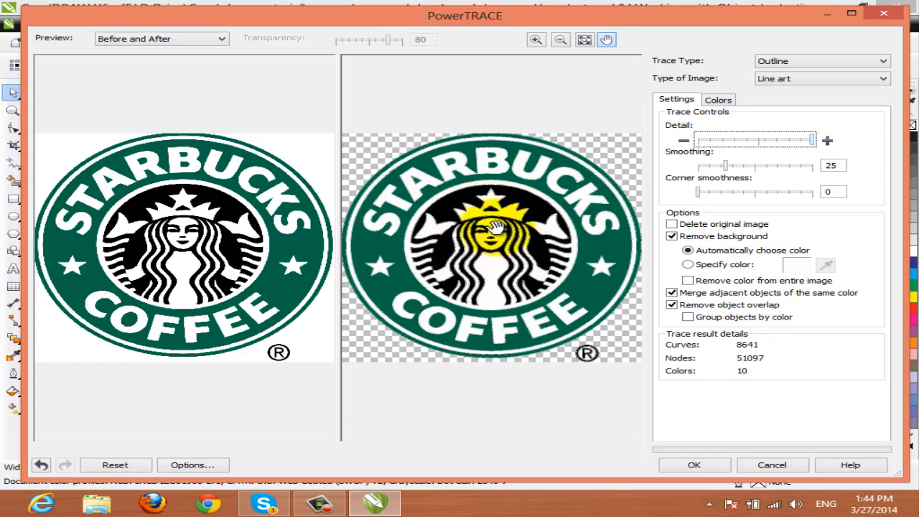
Set the type of image to Logo and raise the trace smoothing to 61
{"action": "left_click", "coordinate": [810, 79]}
{"action": "left_click", "coordinate": [810, 99]}
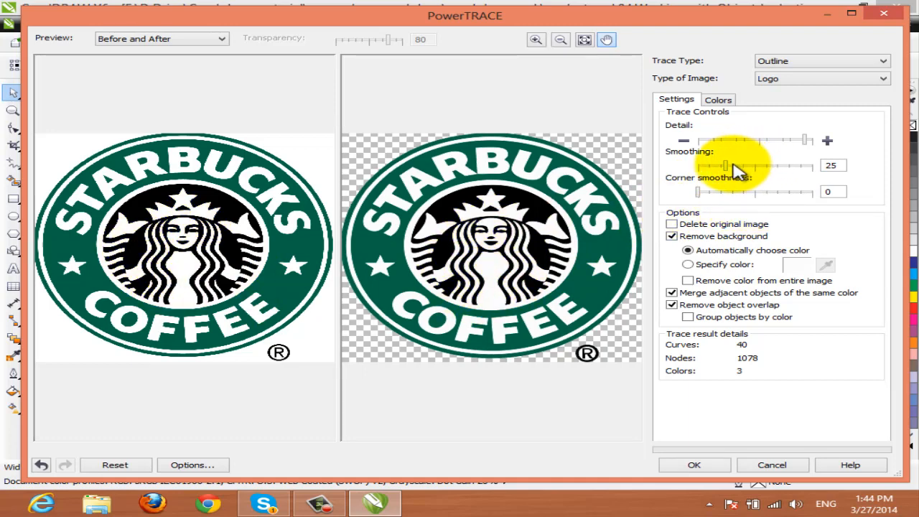
{"action": "left_click_drag", "start_coordinate": [724, 165], "coordinate": [767, 166]}
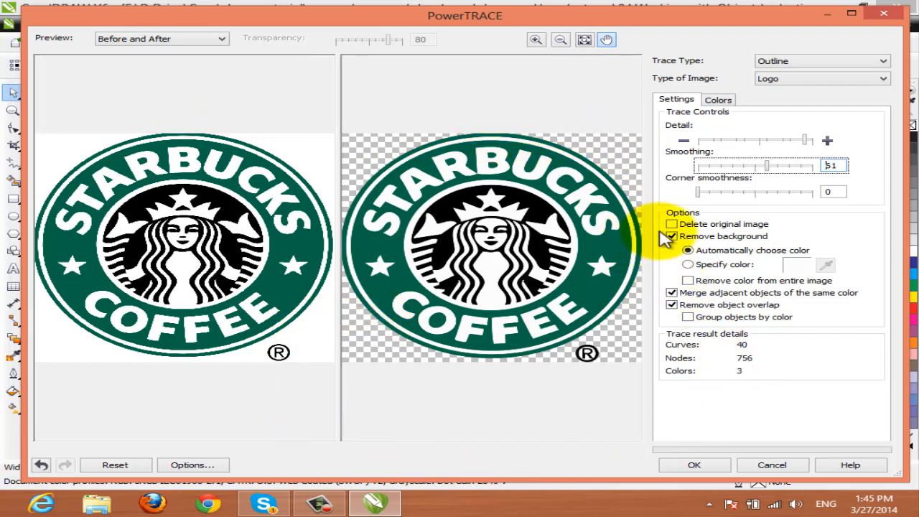
Try specifying the background colour to remove and return to choosing it automatically
{"action": "left_click", "coordinate": [688, 265]}
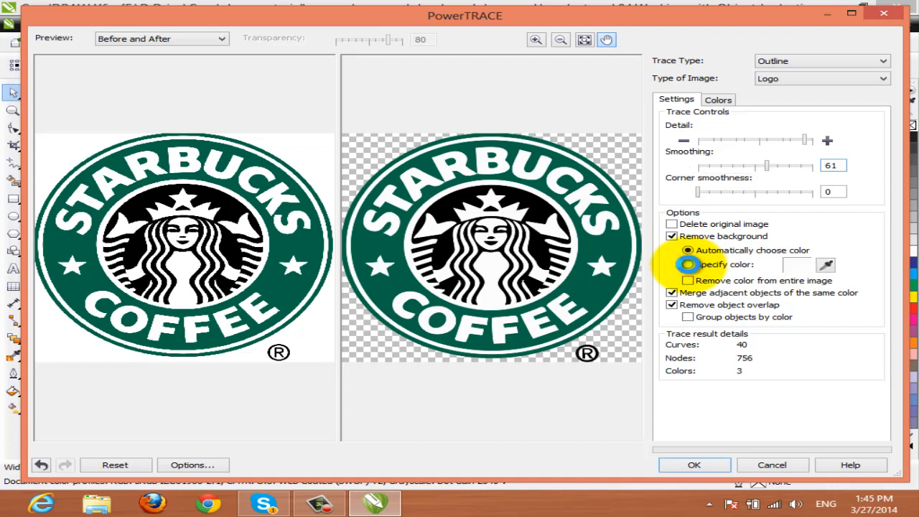
{"action": "left_click", "coordinate": [688, 264]}
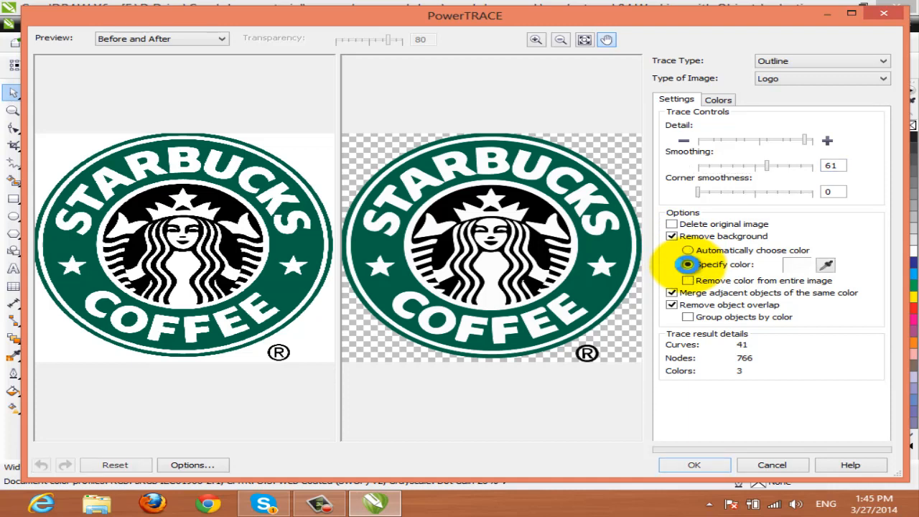
{"action": "left_click", "coordinate": [679, 250]}
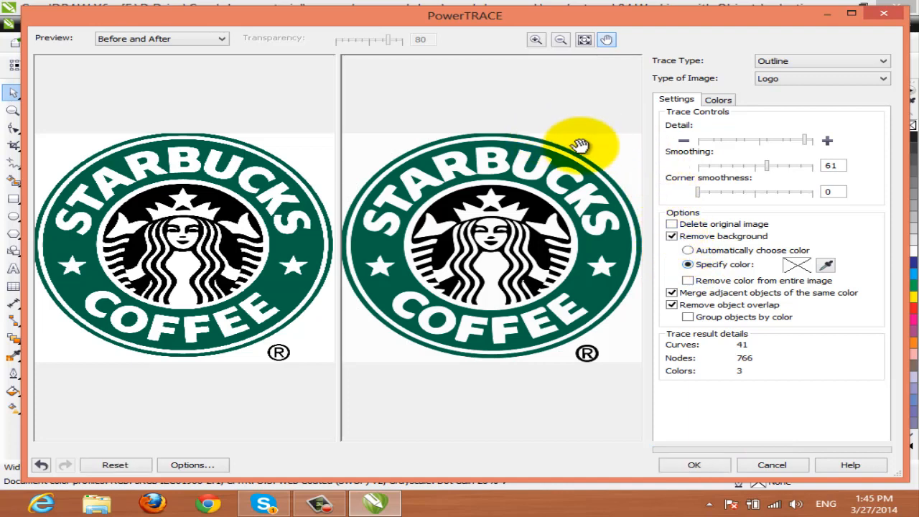
{"action": "left_click", "coordinate": [688, 250]}
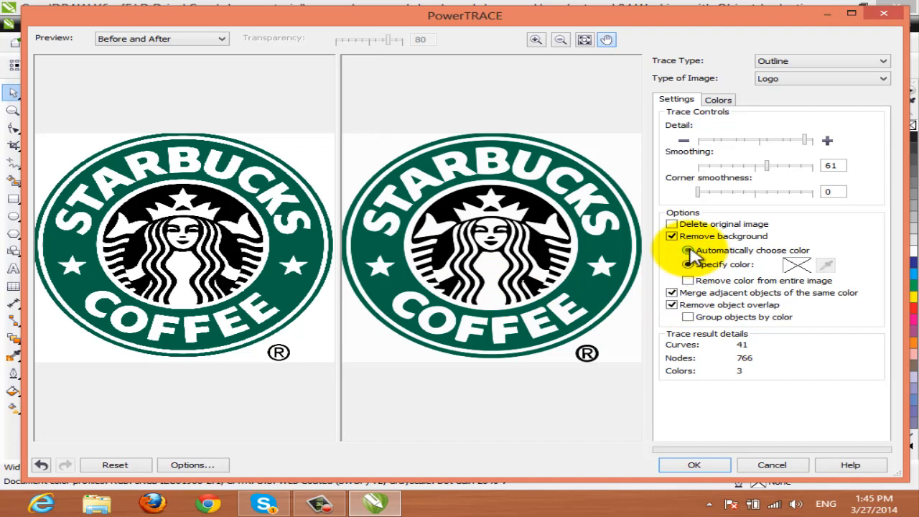
{"action": "left_click", "coordinate": [688, 250]}
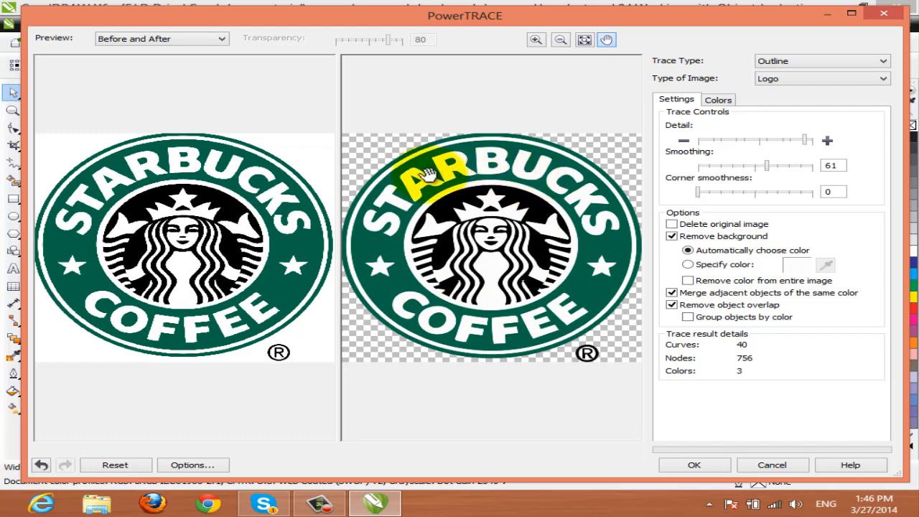
Apply the logo trace and separate the traced group from the original bitmap so both sit side by side
{"action": "left_click", "coordinate": [686, 466]}
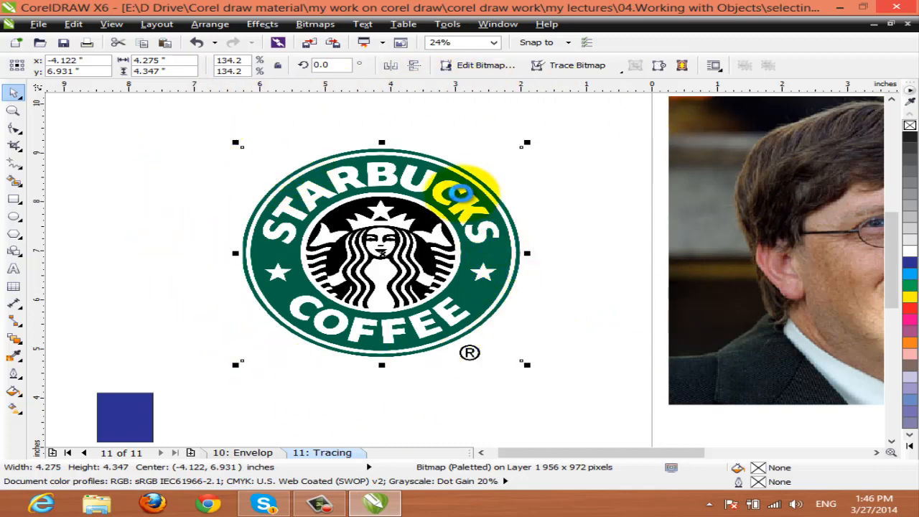
{"action": "left_click", "coordinate": [460, 193]}
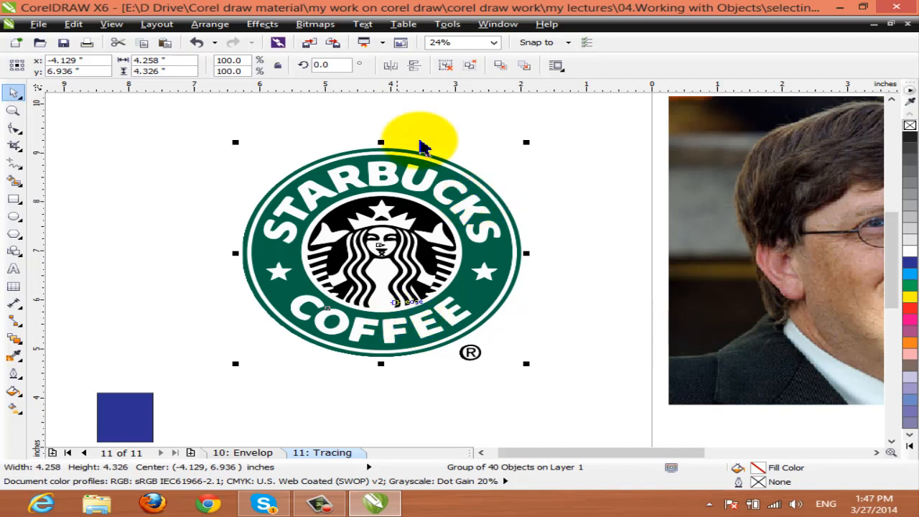
{"action": "left_click_drag", "start_coordinate": [380, 248], "coordinate": [615, 256]}
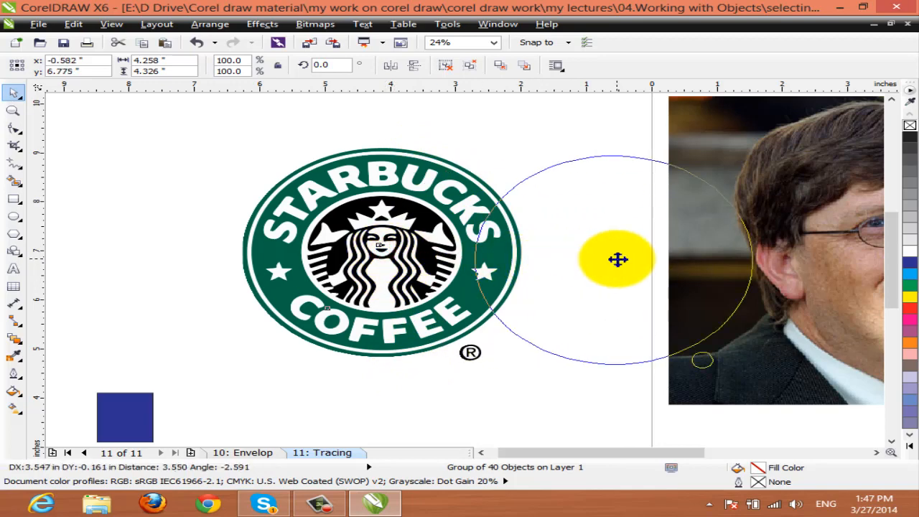
{"action": "left_click_drag", "start_coordinate": [370, 262], "coordinate": [209, 266]}
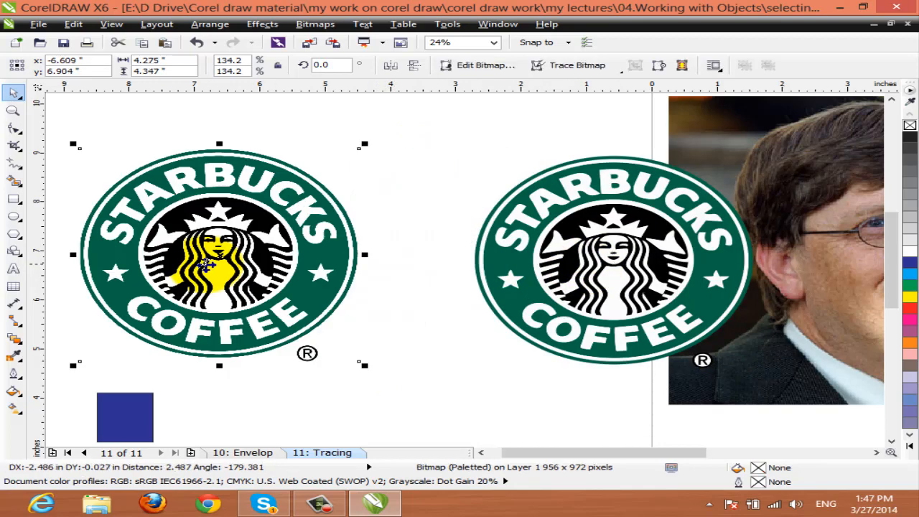
{"action": "left_click_drag", "start_coordinate": [621, 262], "coordinate": [543, 256]}
Compare the edges of the original Starbucks bitmap with those of the traced logo up close
{"action": "left_click", "coordinate": [247, 259]}
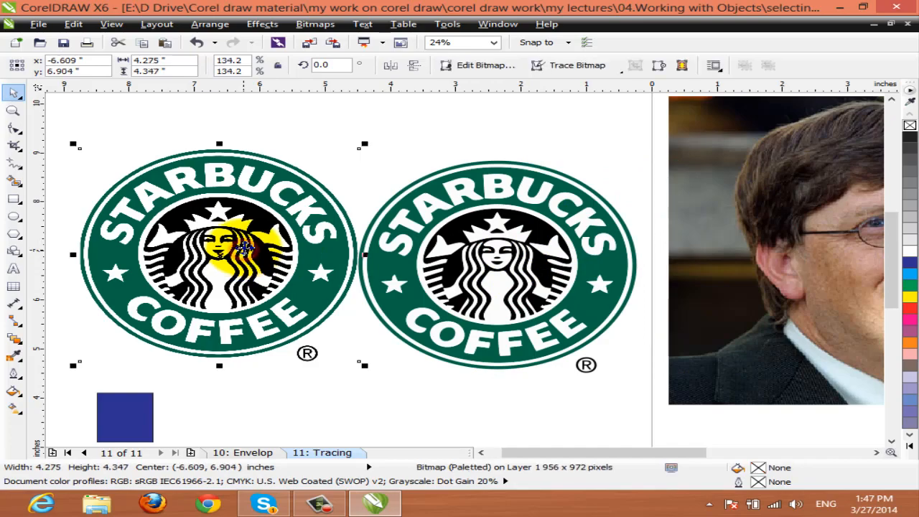
{"action": "scroll", "coordinate": [307, 257], "scroll_direction": "up", "scroll_amount": 5}
{"action": "scroll", "coordinate": [287, 256], "scroll_direction": "down", "scroll_amount": 3}
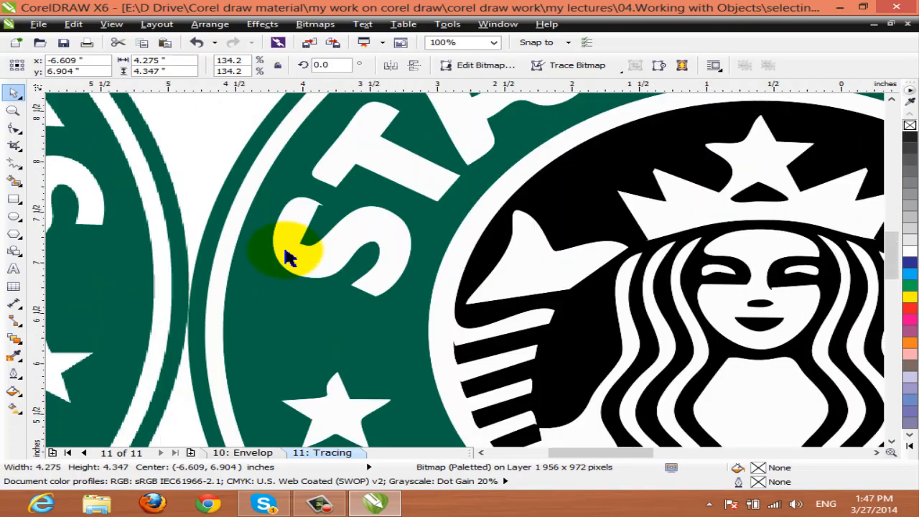